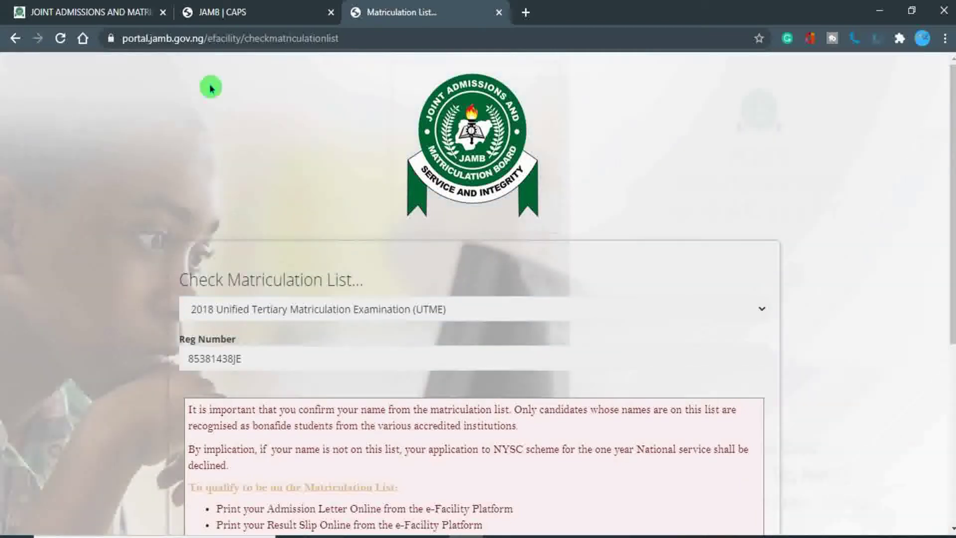
Read through the page, highlighting the first two qualification requirements.
scroll(331, 152, "down", 3)
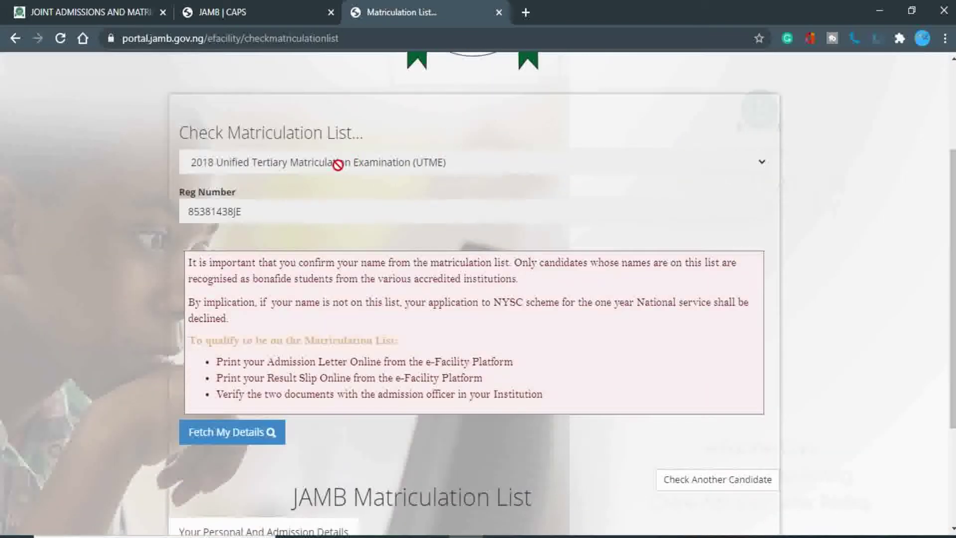
scroll(248, 168, "down", 3)
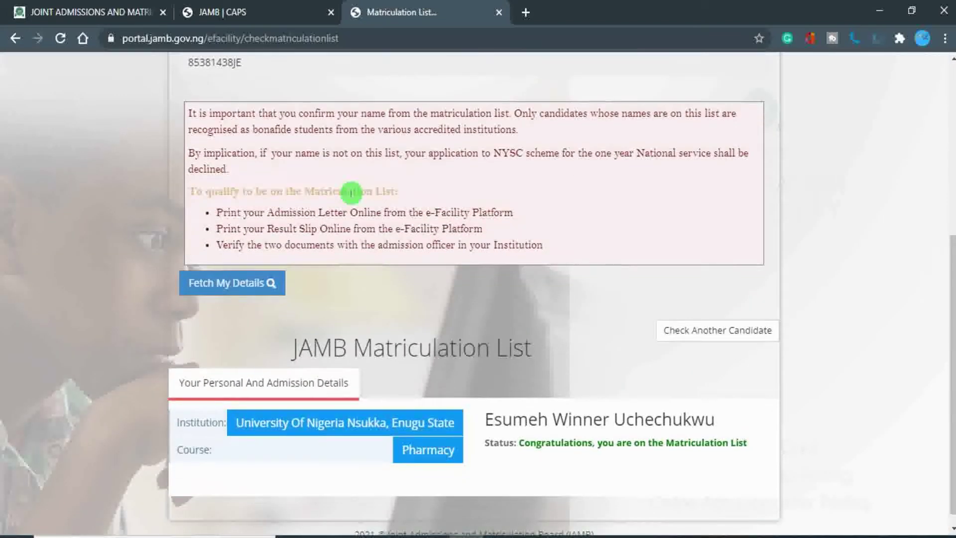
scroll(352, 187, "down", 1)
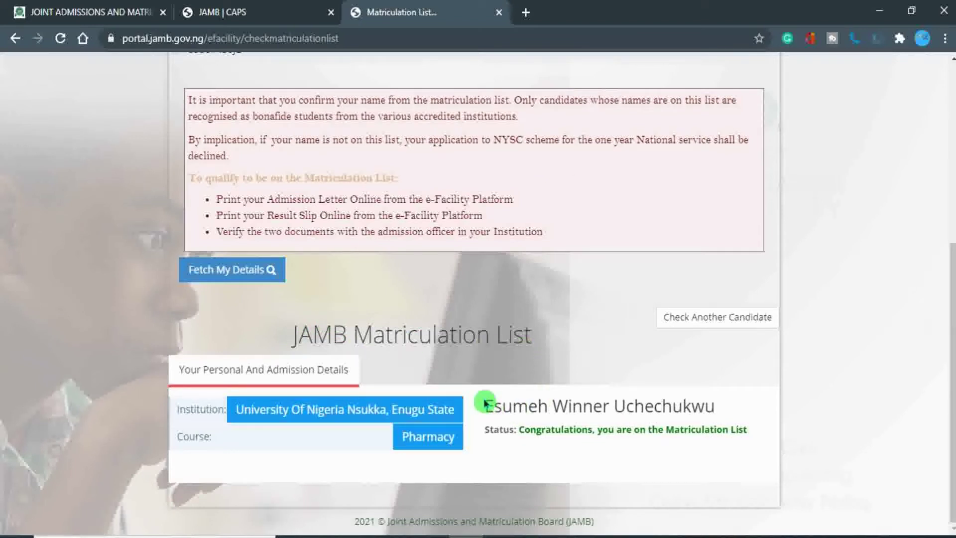
scroll(494, 394, "up", 3)
scroll(496, 392, "up", 1)
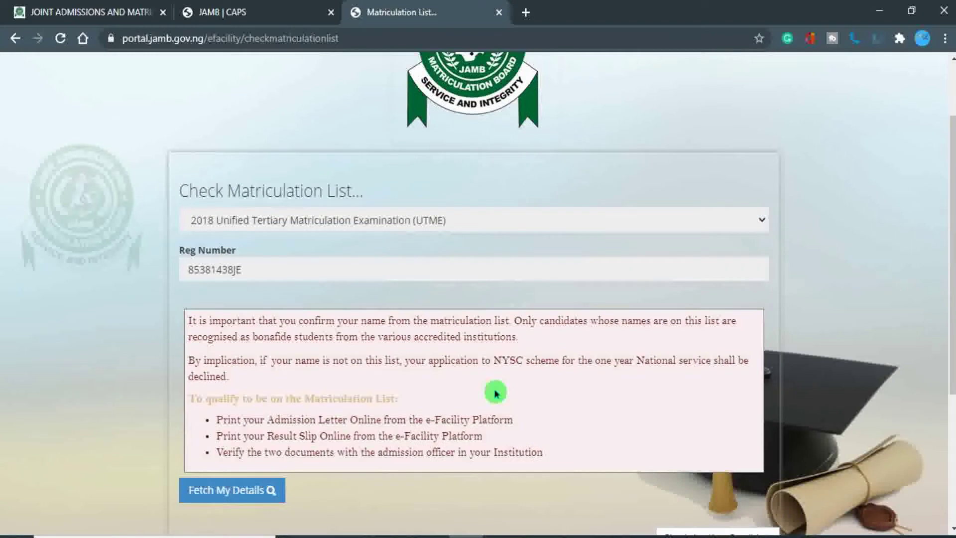
scroll(904, 298, "down", 1)
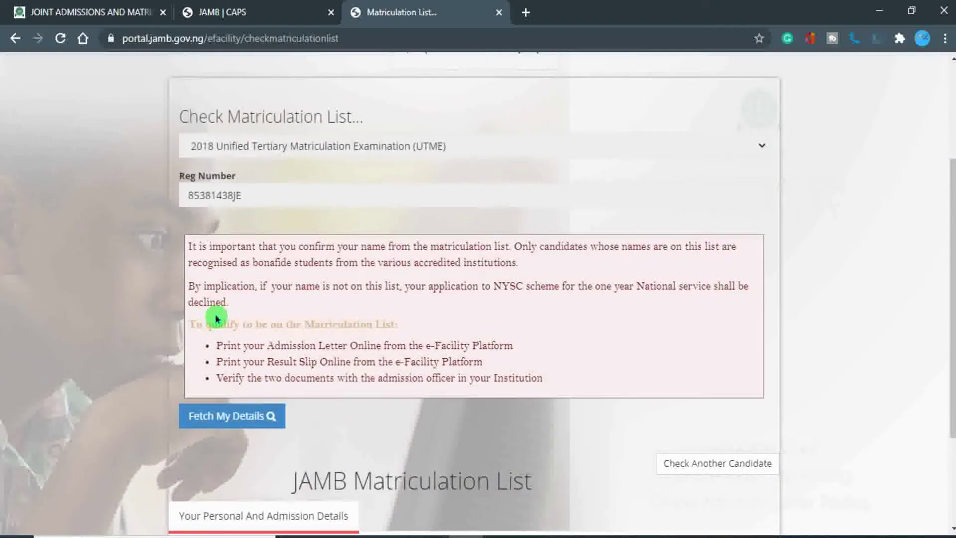
scroll(217, 317, "down", 3)
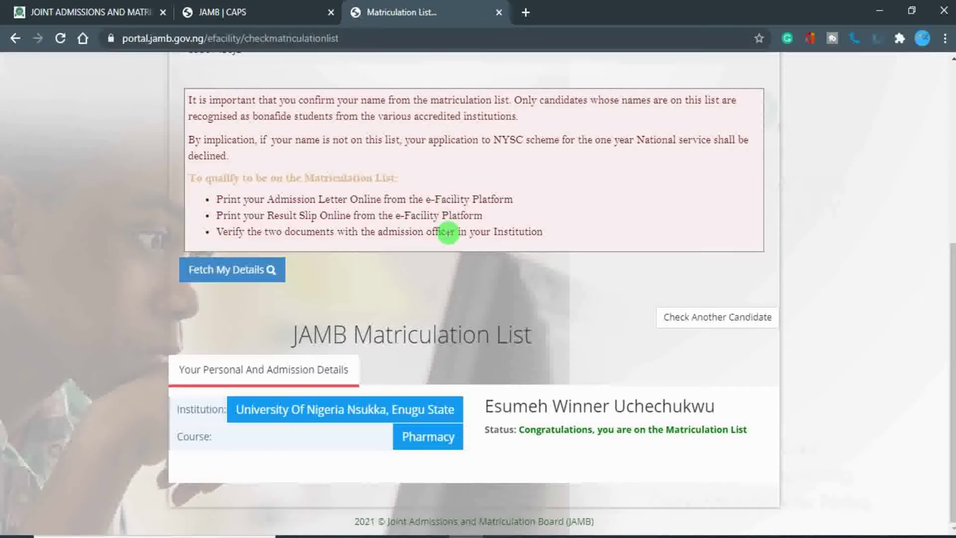
scroll(398, 269, "up", 1)
scroll(380, 286, "down", 1)
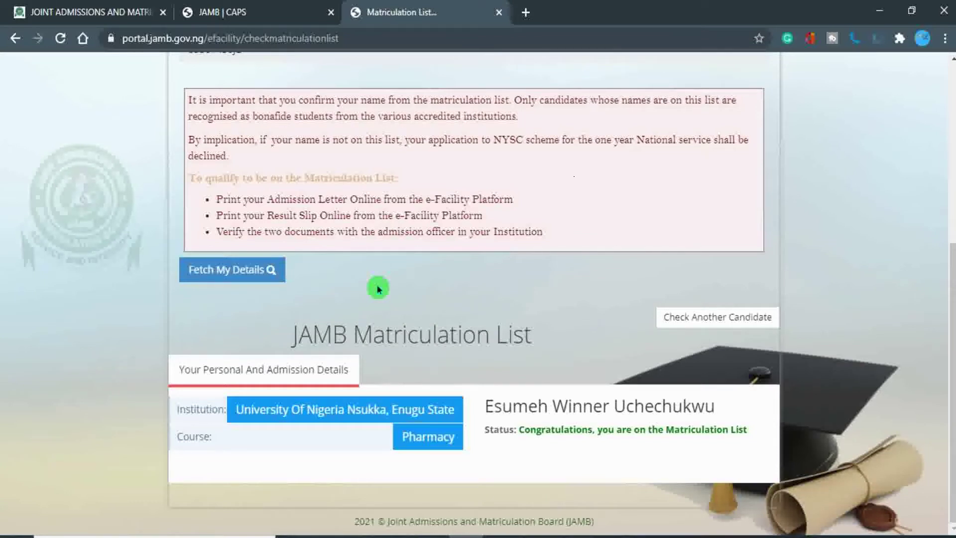
left_click_drag(216, 199, 486, 213)
left_click(392, 339)
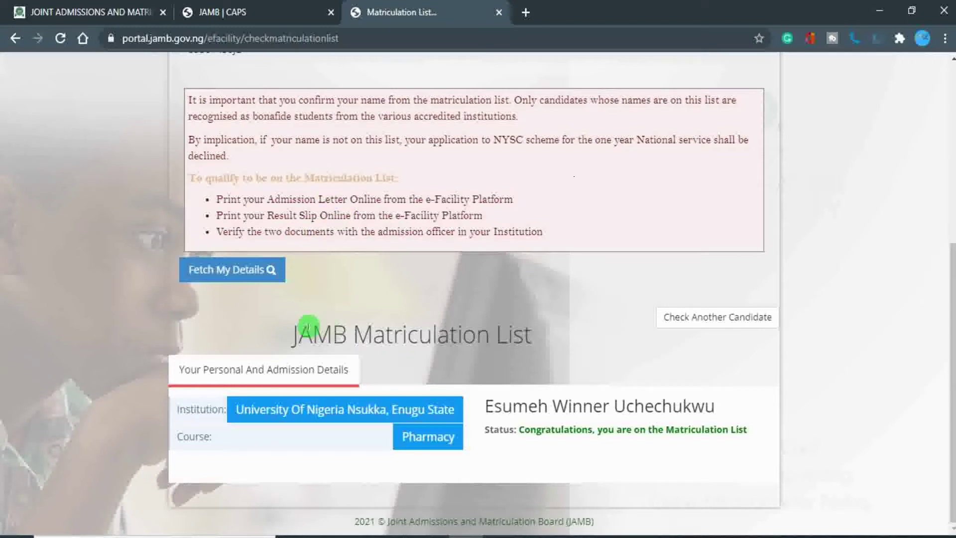
scroll(278, 317, "up", 6)
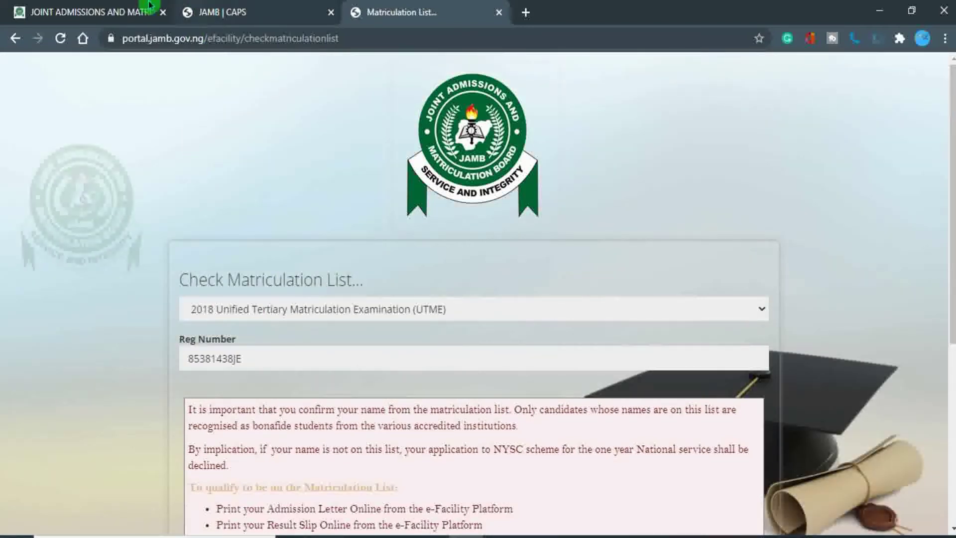
From the JAMB homepage, open the e-Facility login and autofill the saved email and password.
left_click(100, 11)
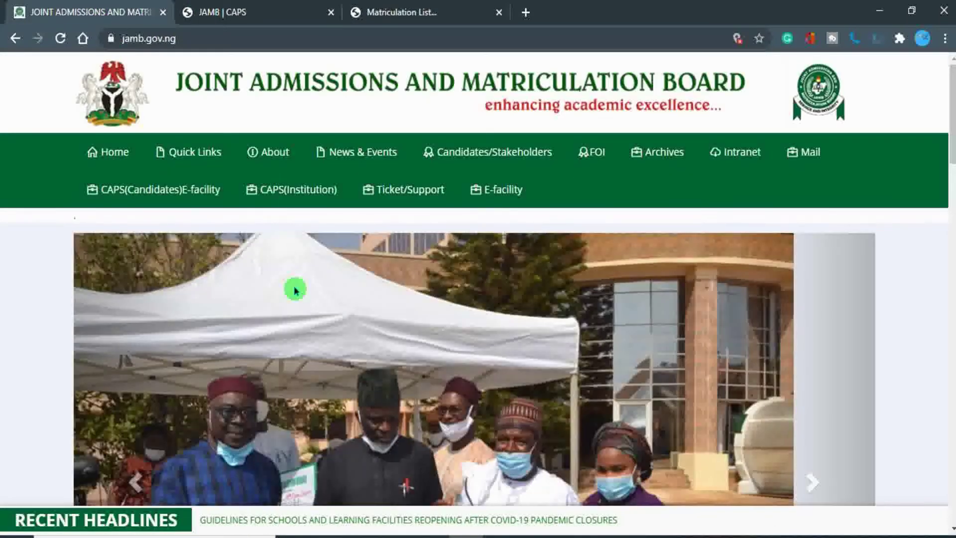
left_click(498, 192)
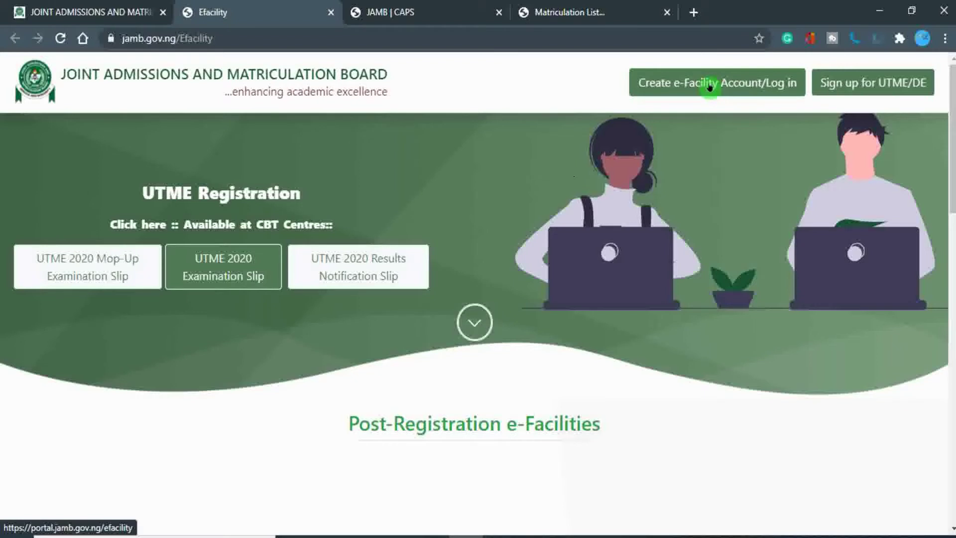
left_click(709, 86)
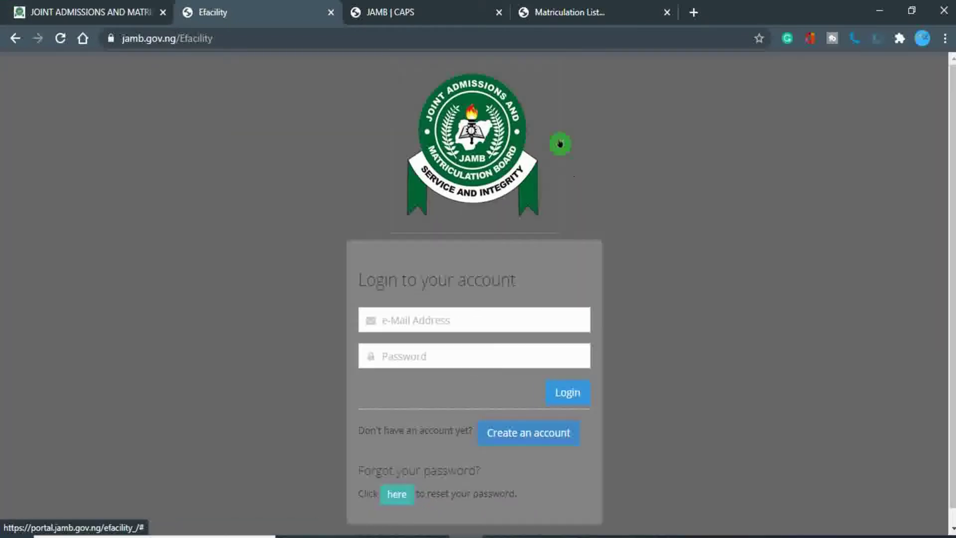
left_click(405, 317)
left_click(439, 359)
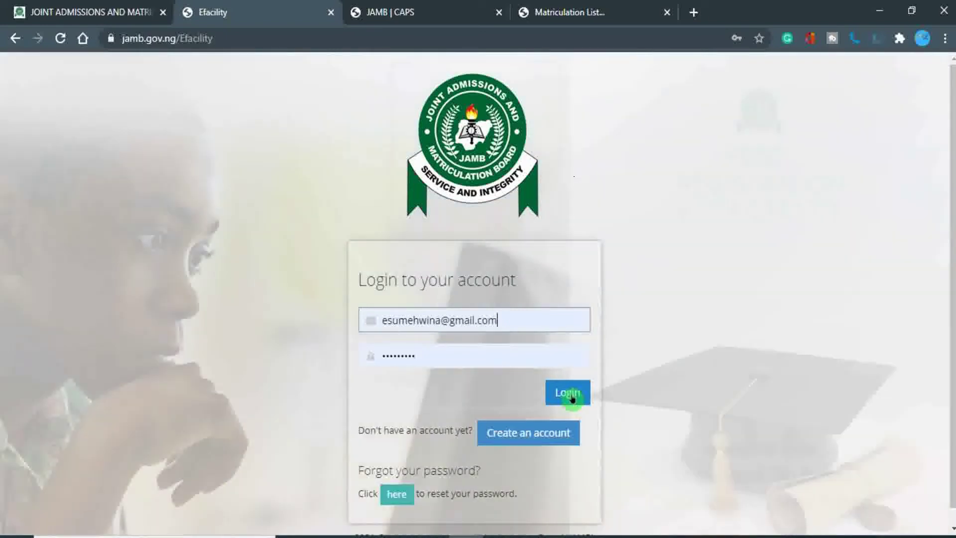
Log in, choose Print Result Slip, pick Remita, and continue to the ₦1,000 payment.
left_click(572, 398)
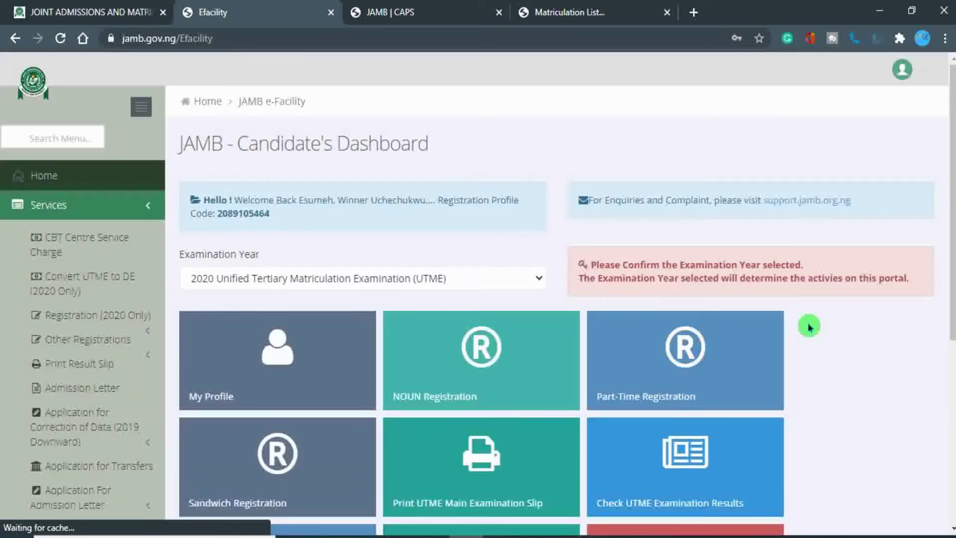
scroll(808, 326, "down", 5)
scroll(809, 325, "up", 2)
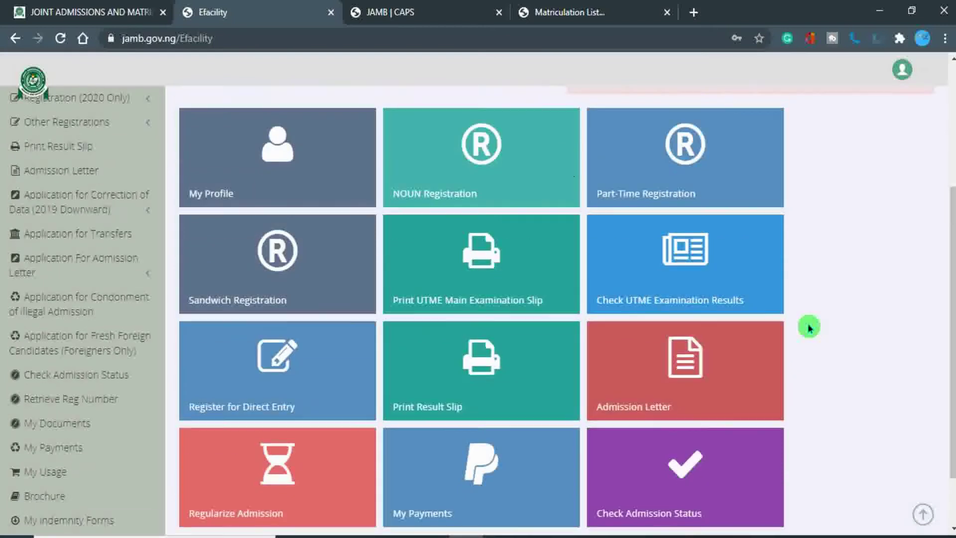
left_click(546, 347)
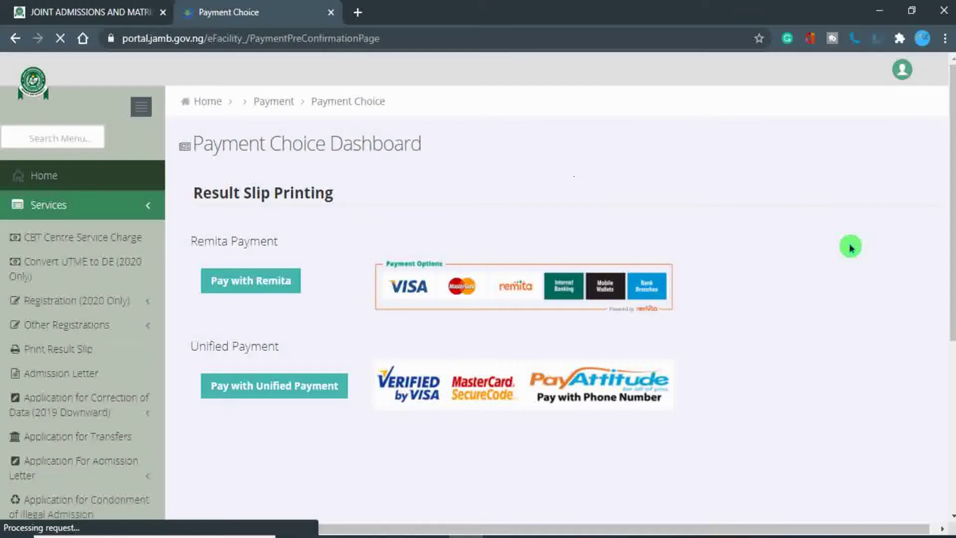
left_click(239, 282)
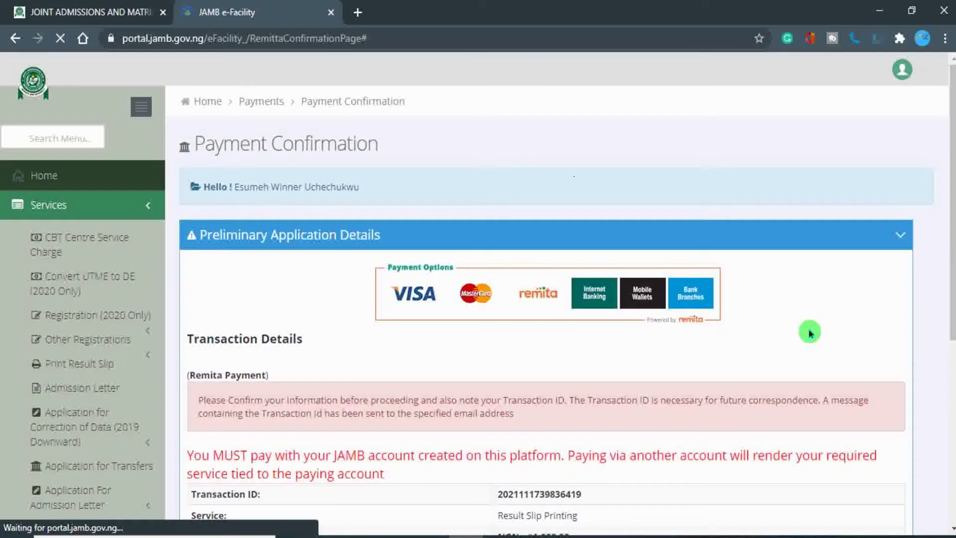
scroll(810, 333, "down", 5)
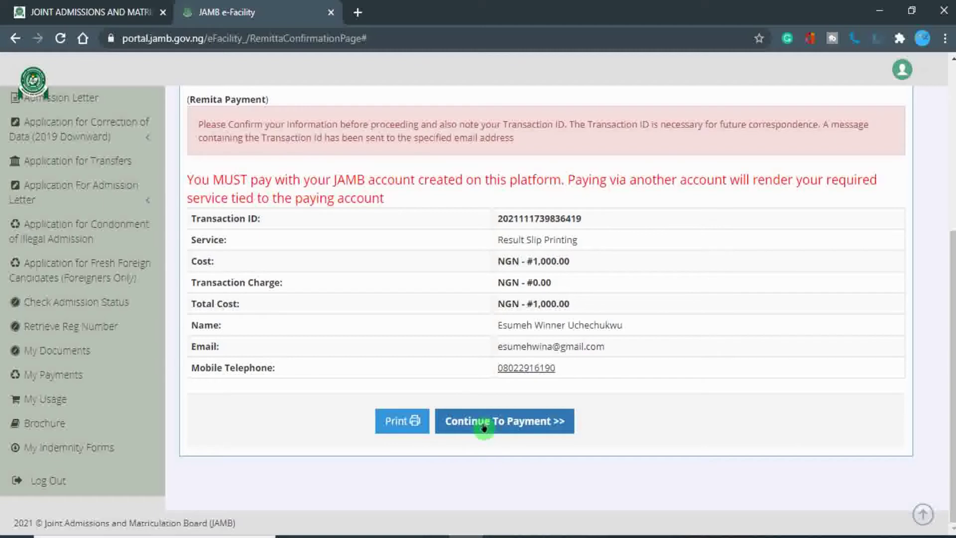
left_click(484, 425)
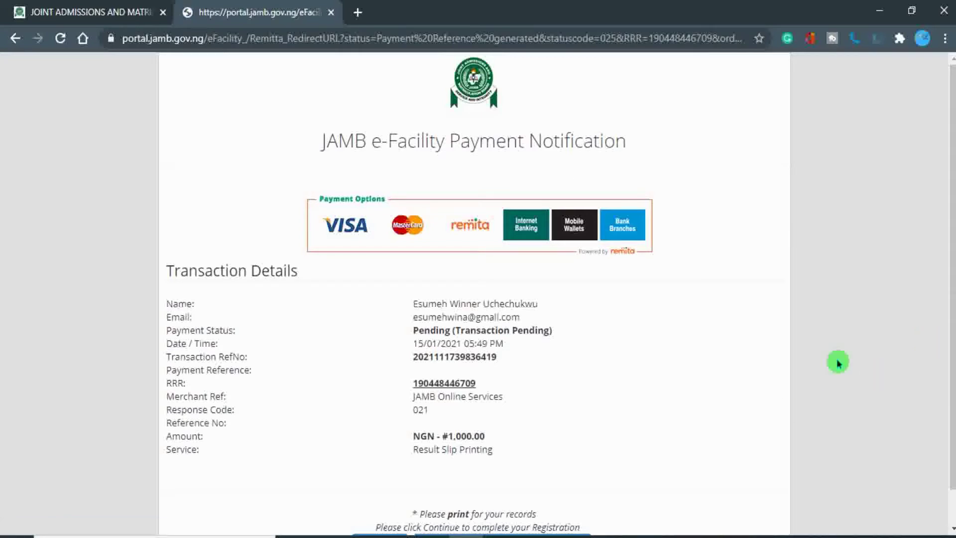
Check the RRR on the payment notification, then use Pay Now to reach Remita.
scroll(697, 329, "down", 1)
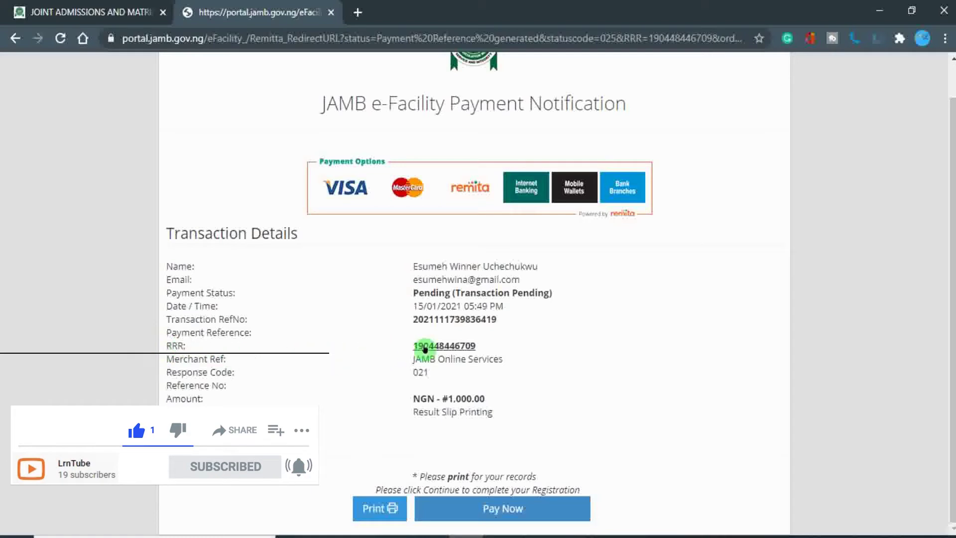
triple_click(166, 345)
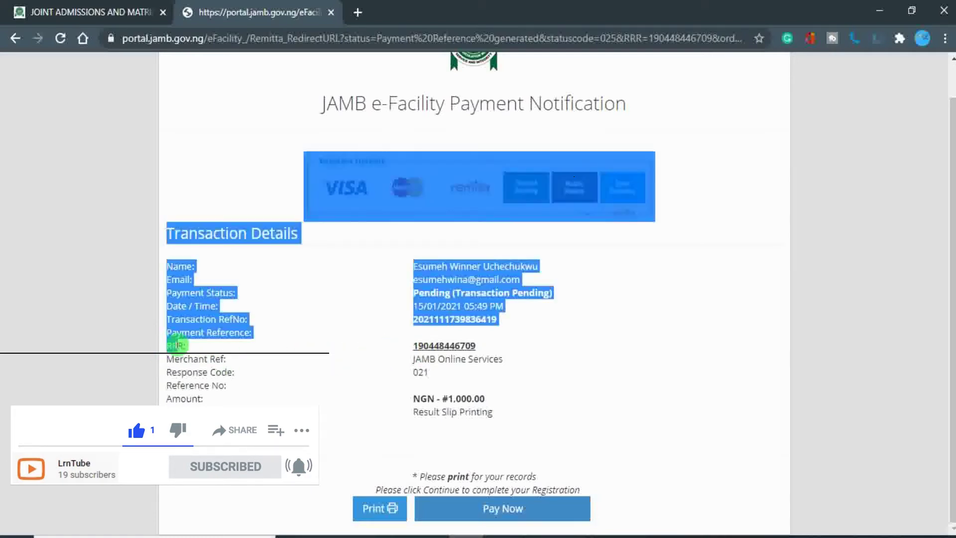
left_click(247, 367)
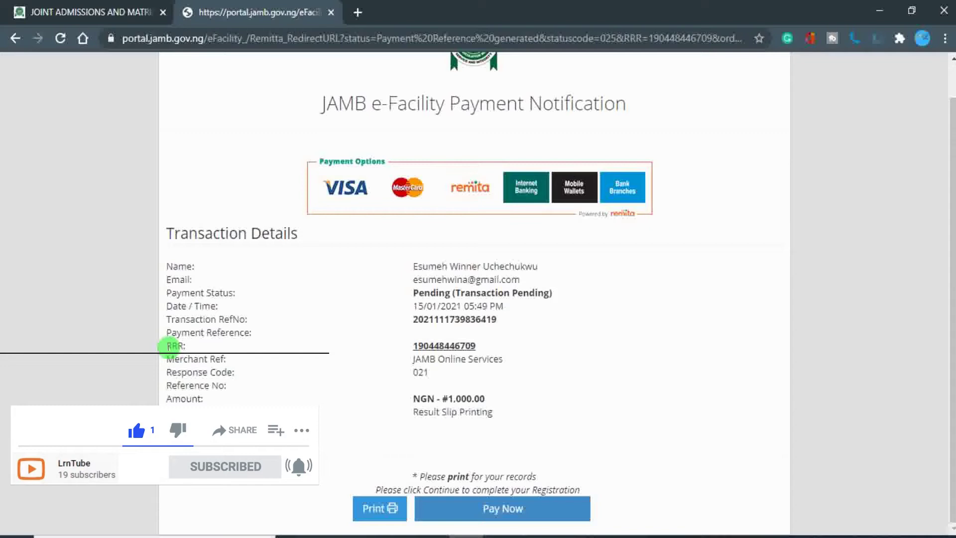
left_click_drag(166, 349, 838, 342)
left_click(774, 341)
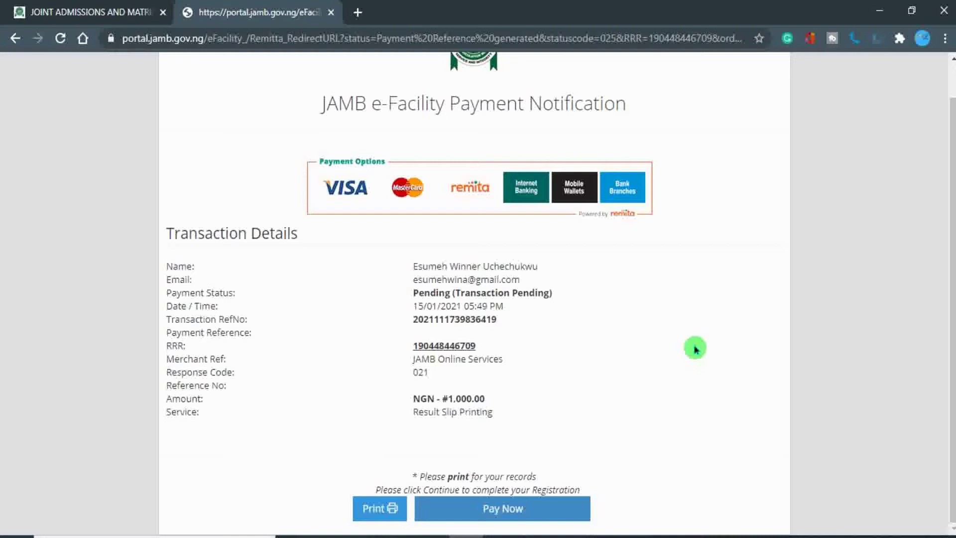
left_click(507, 511)
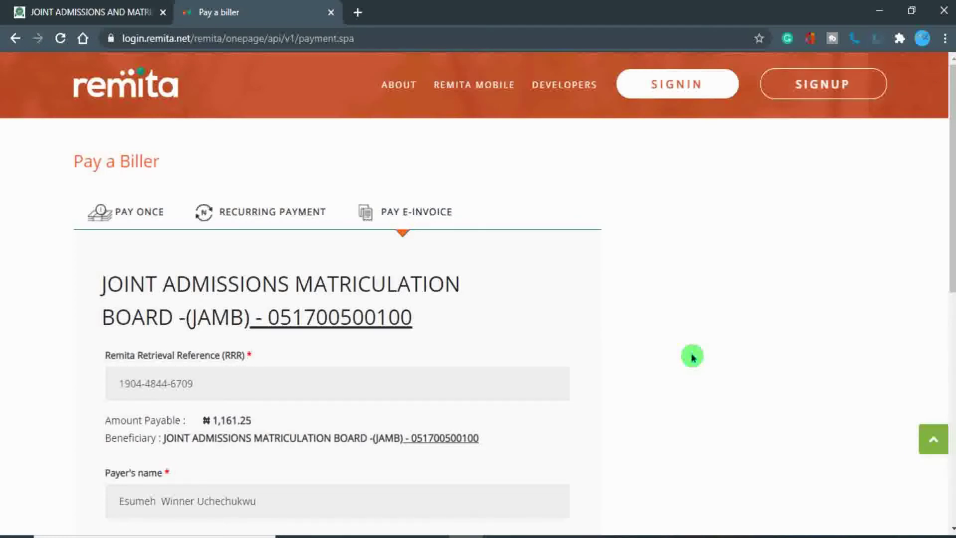
Submit the payer details, confirming ₦1,161.25 payable, to open the NGN 1,166.63 checkout.
scroll(264, 344, "down", 3)
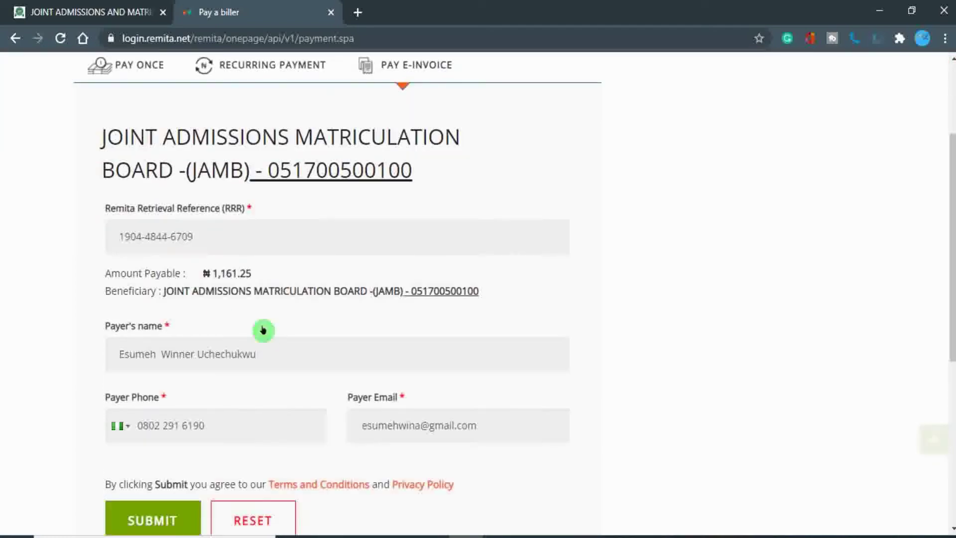
scroll(183, 232, "down", 3)
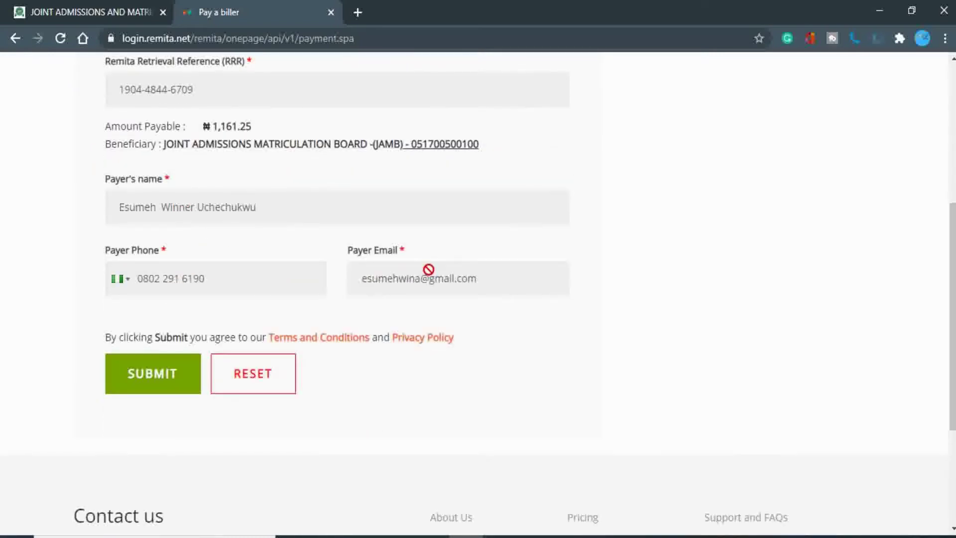
left_click(157, 373)
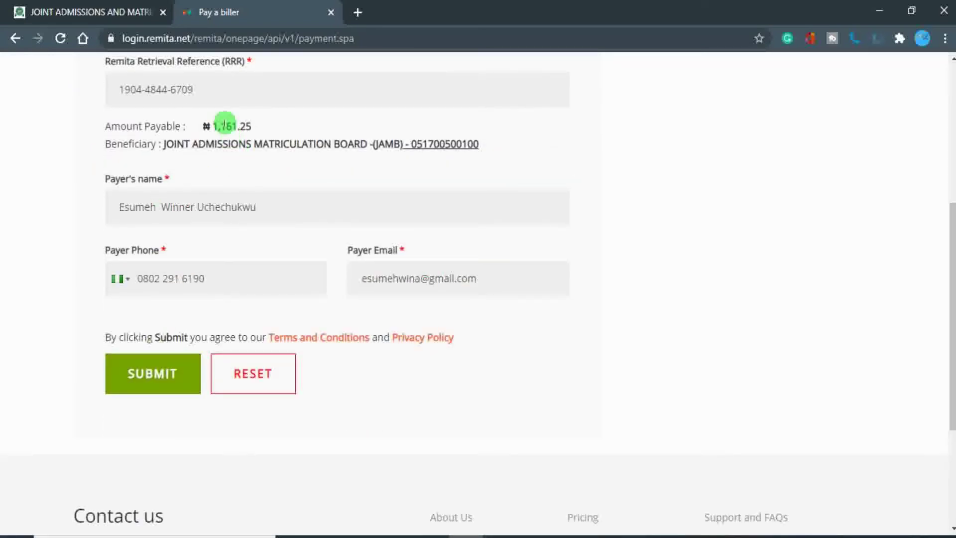
left_click_drag(223, 125, 267, 125)
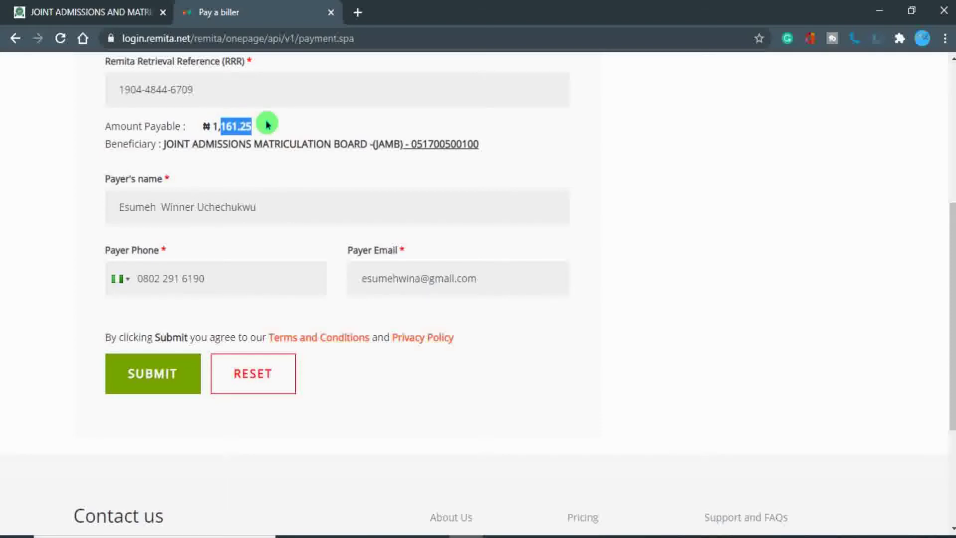
left_click(268, 124)
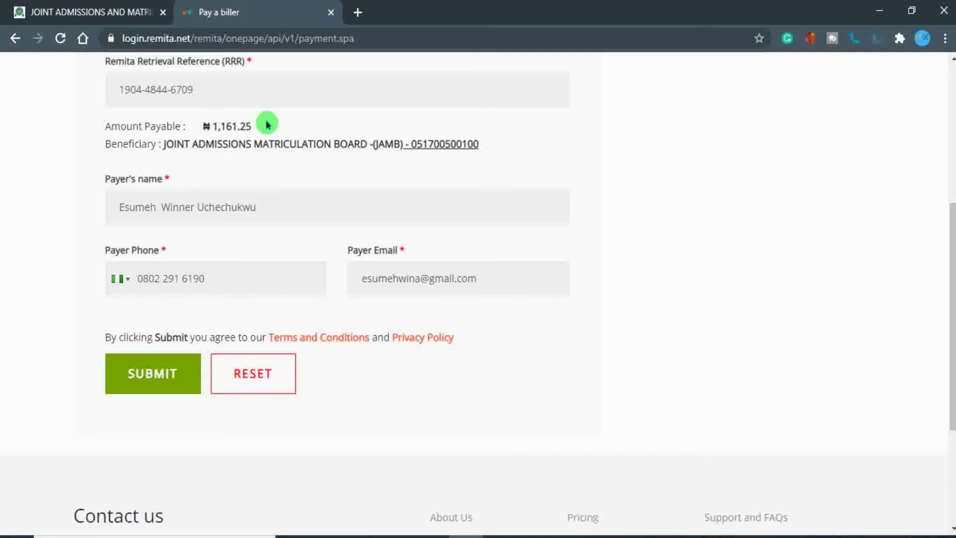
scroll(242, 199, "up", 3)
scroll(240, 197, "down", 6)
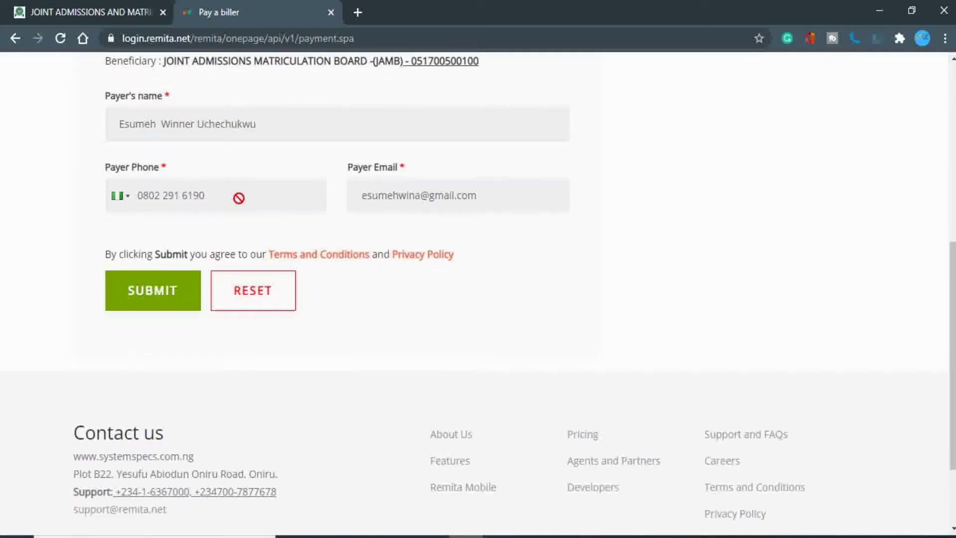
scroll(240, 194, "up", 4)
scroll(251, 186, "down", 3)
left_click(162, 258)
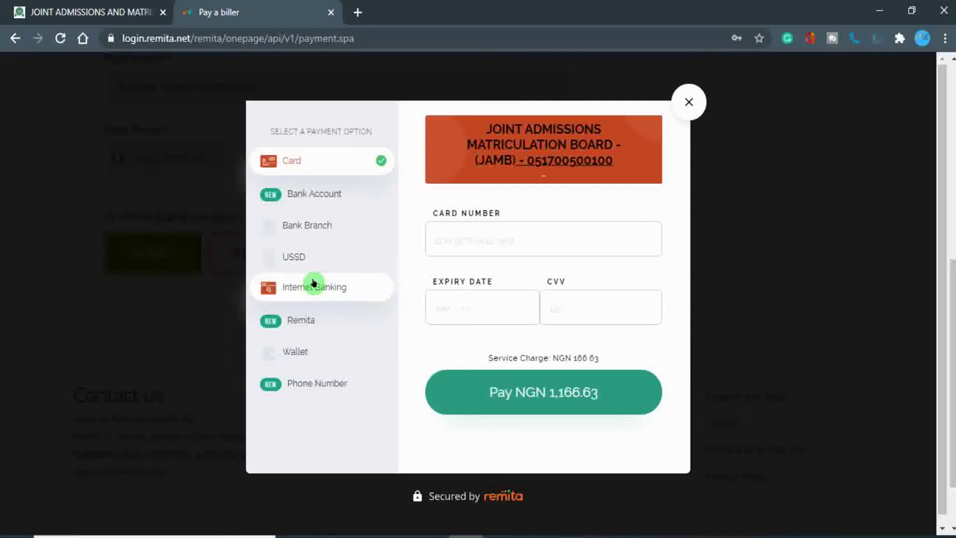
Try the card number and expiry fields, then switch the checkout to Bank Account.
left_click(498, 238)
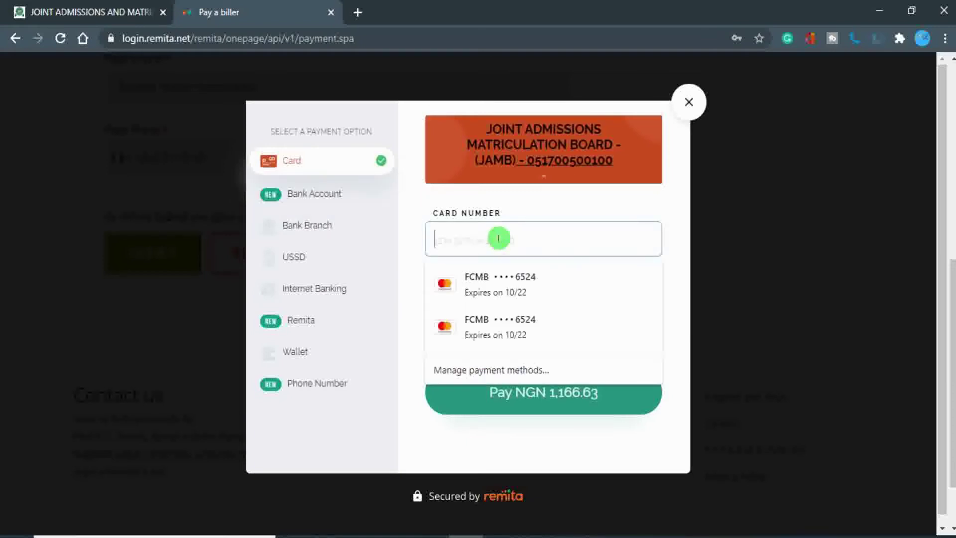
left_click(544, 205)
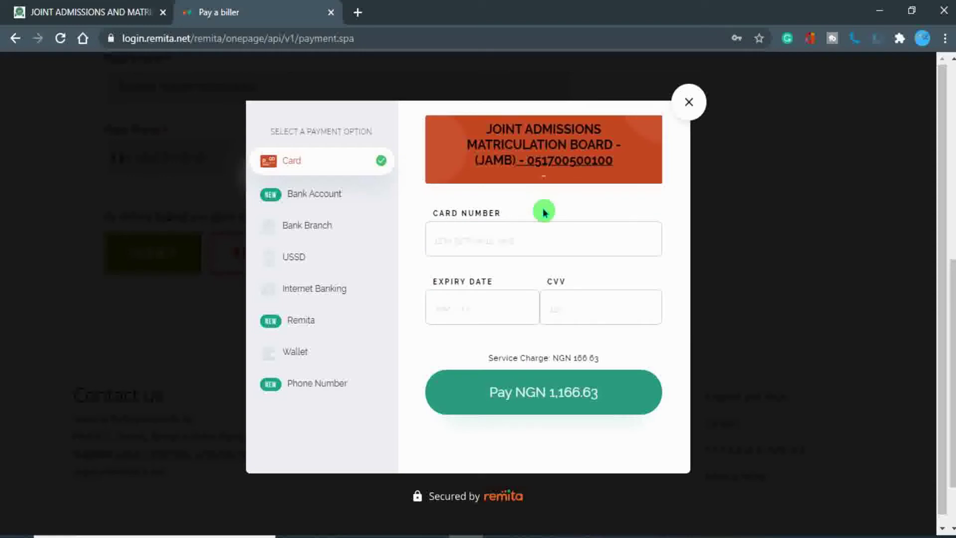
left_click(471, 308)
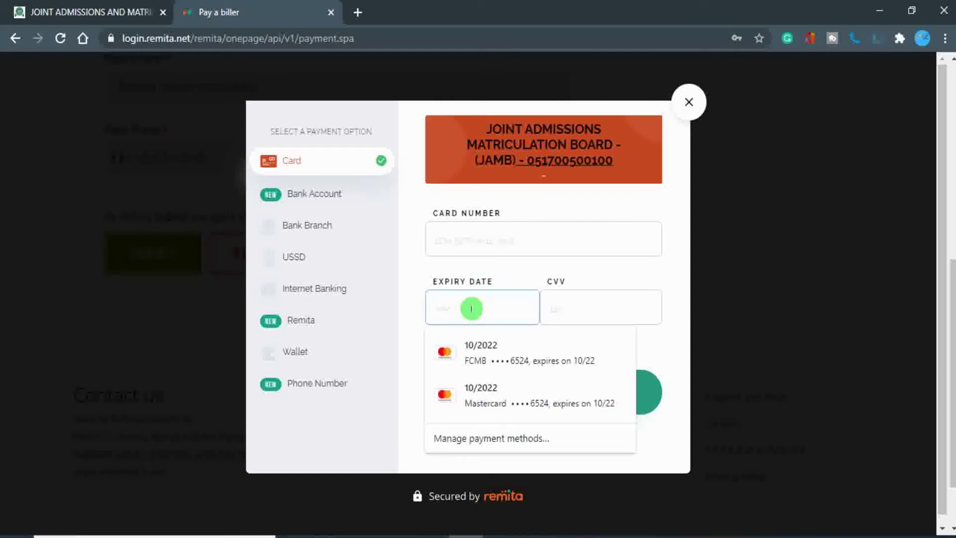
left_click(617, 282)
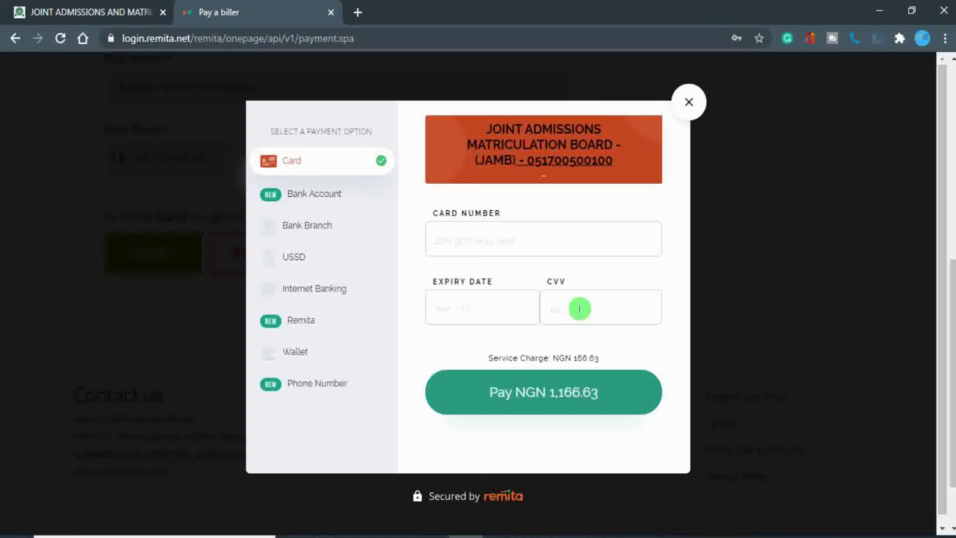
left_click(327, 193)
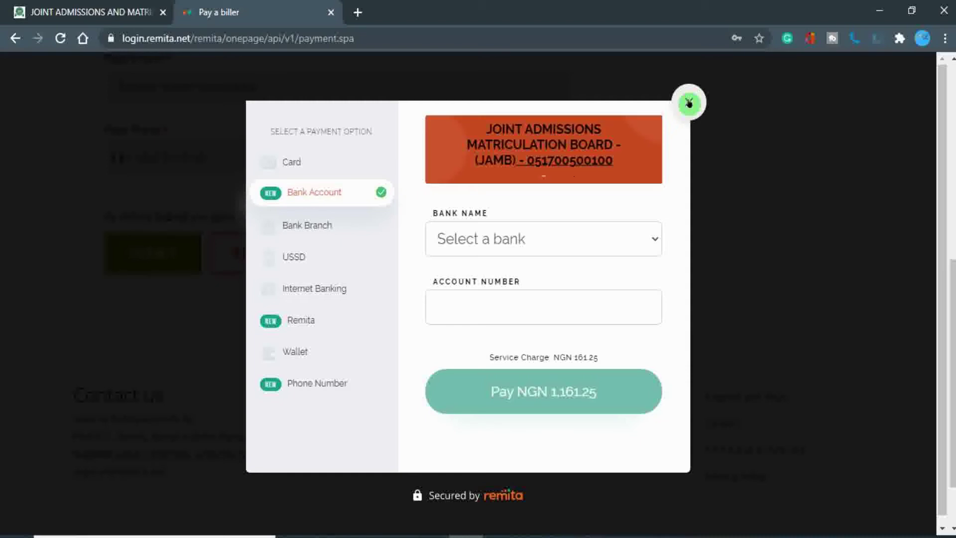
Close the checkout without paying and head back to the JAMB portal.
left_click(689, 103)
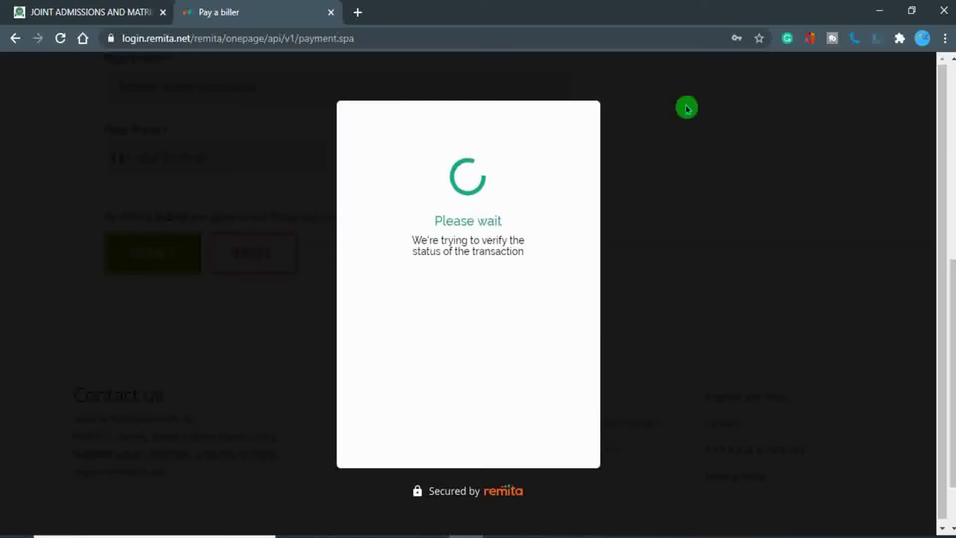
scroll(505, 258, "up", 8)
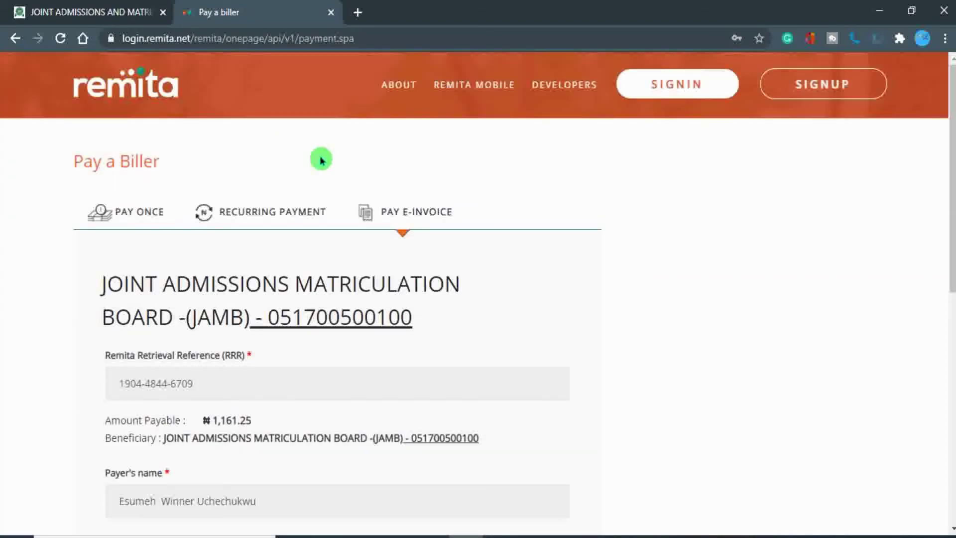
left_click(14, 39)
Go back through the payment confirmation to the Result Slip Printing payment choice page.
left_click(15, 38)
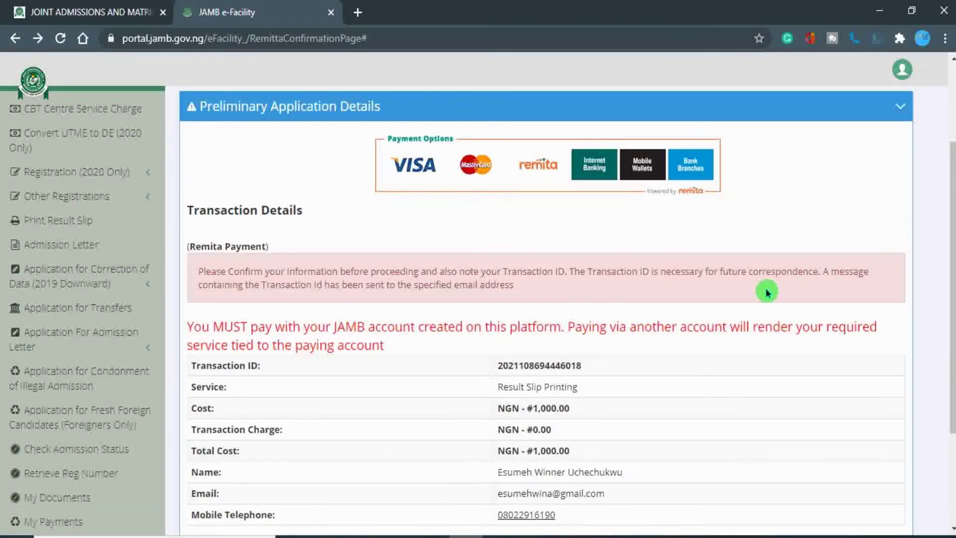
scroll(458, 225, "up", 3)
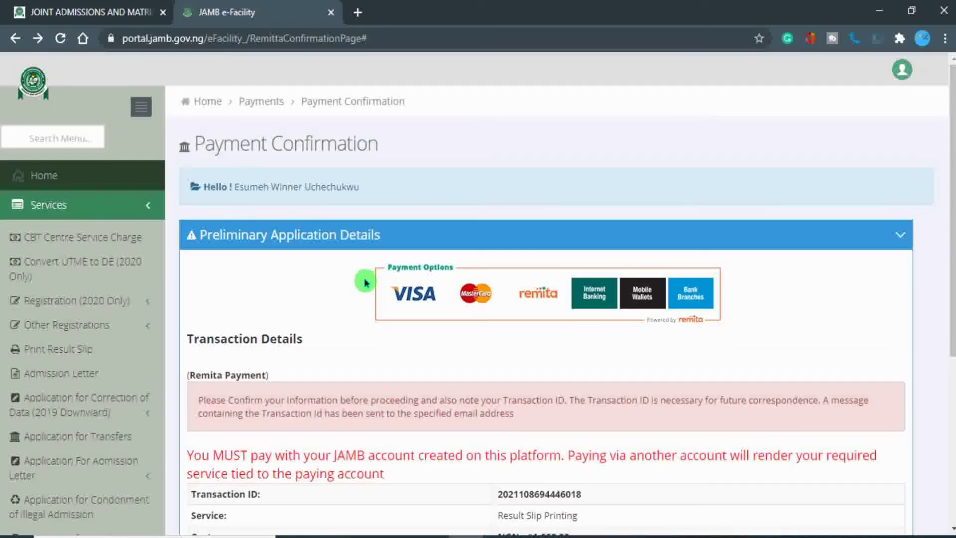
scroll(365, 282, "down", 2)
scroll(365, 283, "up", 2)
left_click(15, 38)
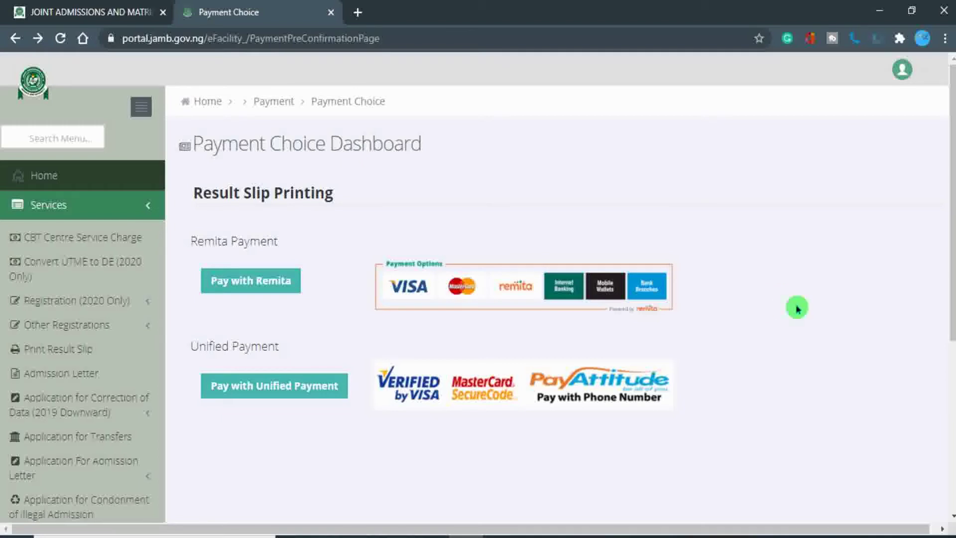
scroll(796, 308, "down", 3)
scroll(794, 306, "up", 3)
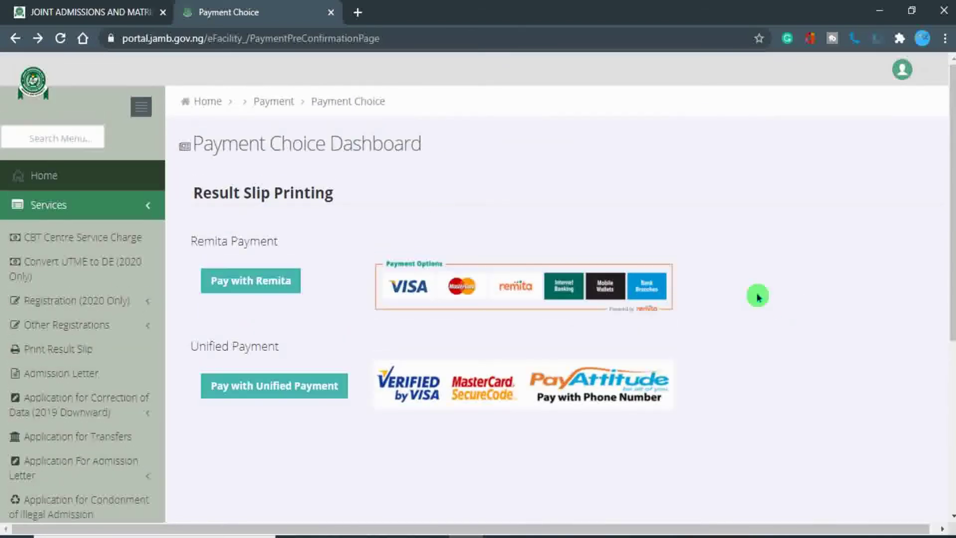
Return to the candidate dashboard and open the Admission Letter service's payment choice.
left_click(16, 39)
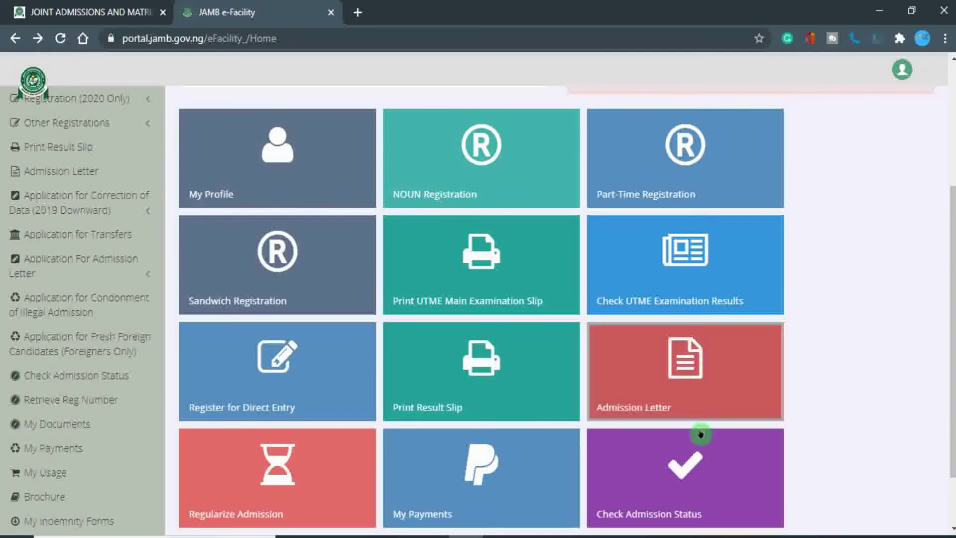
left_click(708, 373)
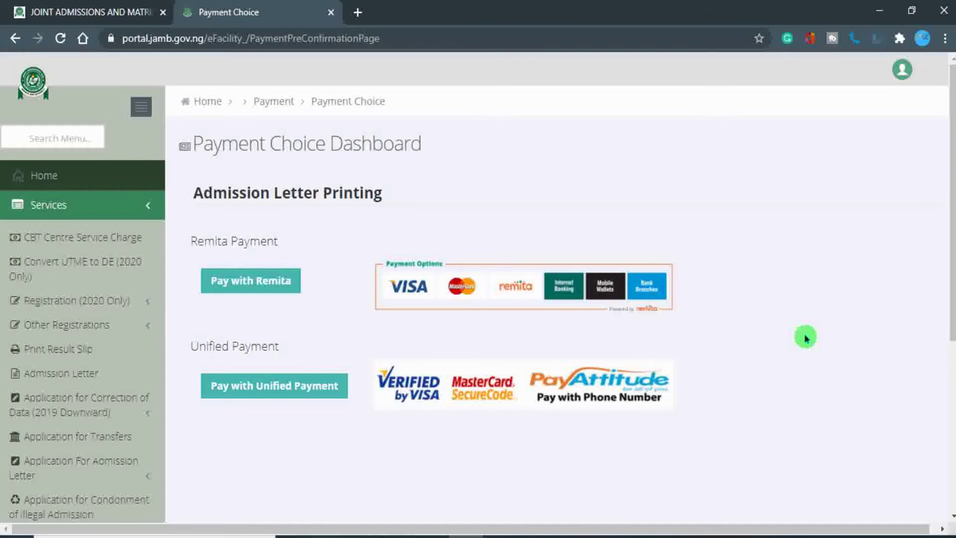
scroll(805, 333, "down", 6)
scroll(157, 208, "up", 6)
Open Check Admission Status for 2018 UTME, enter the registration number, and go to CAPS.
left_click(24, 166)
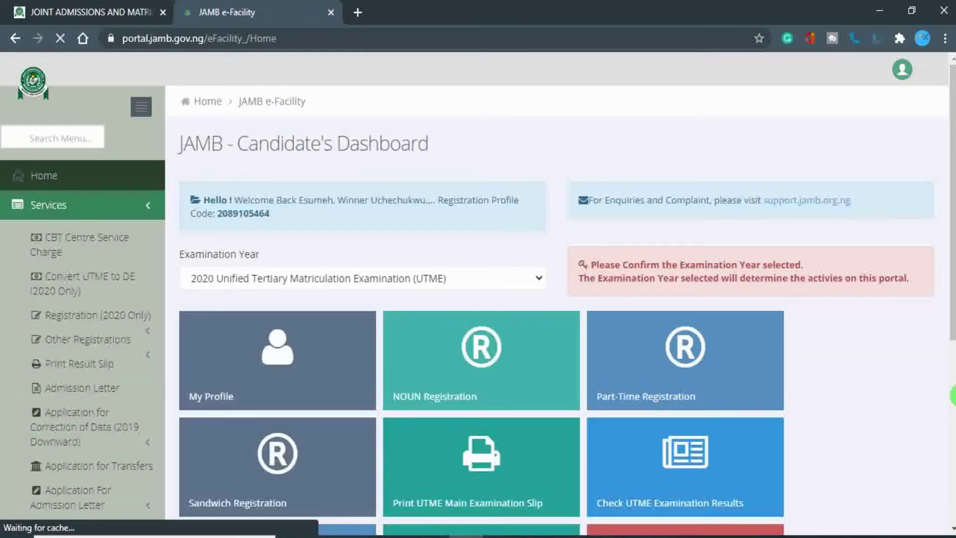
scroll(924, 424, "down", 5)
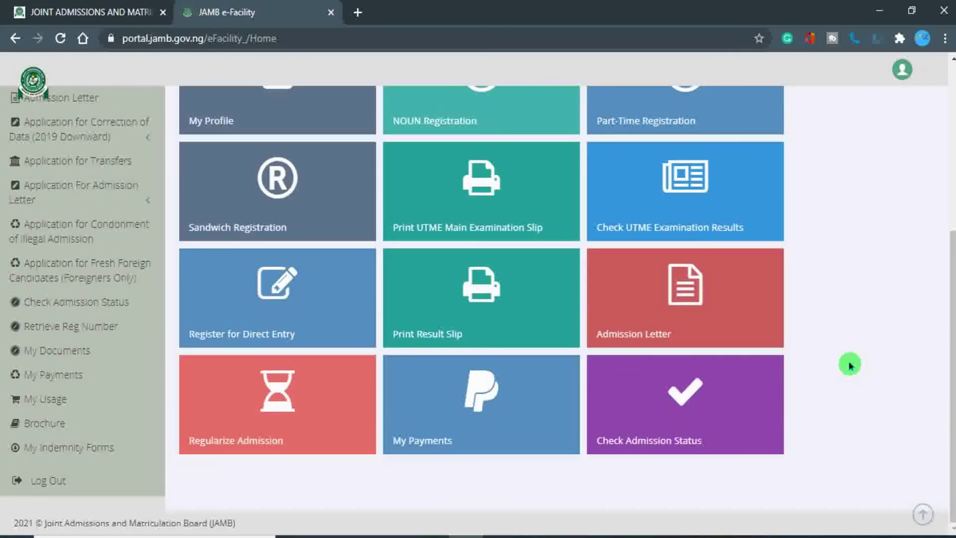
scroll(845, 366, "up", 1)
scroll(845, 363, "down", 1)
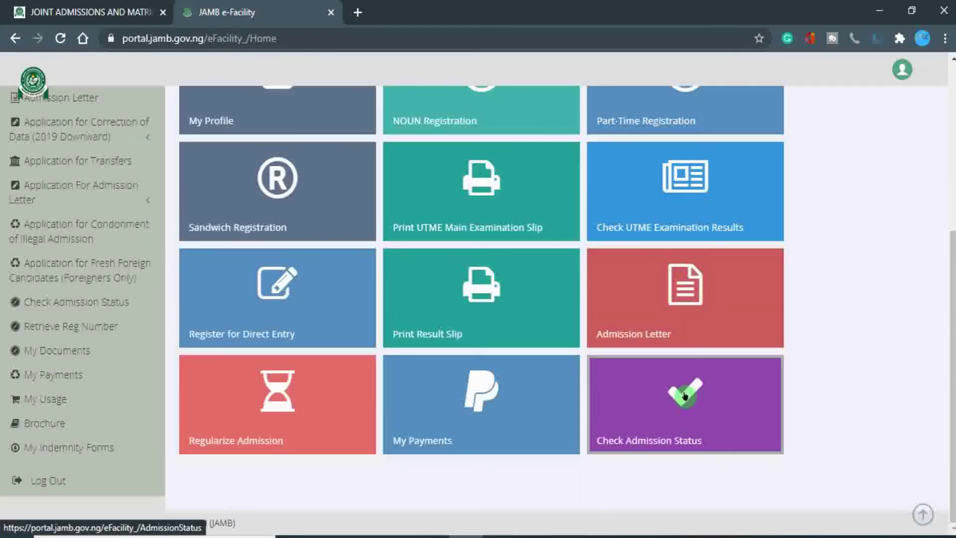
left_click(685, 396)
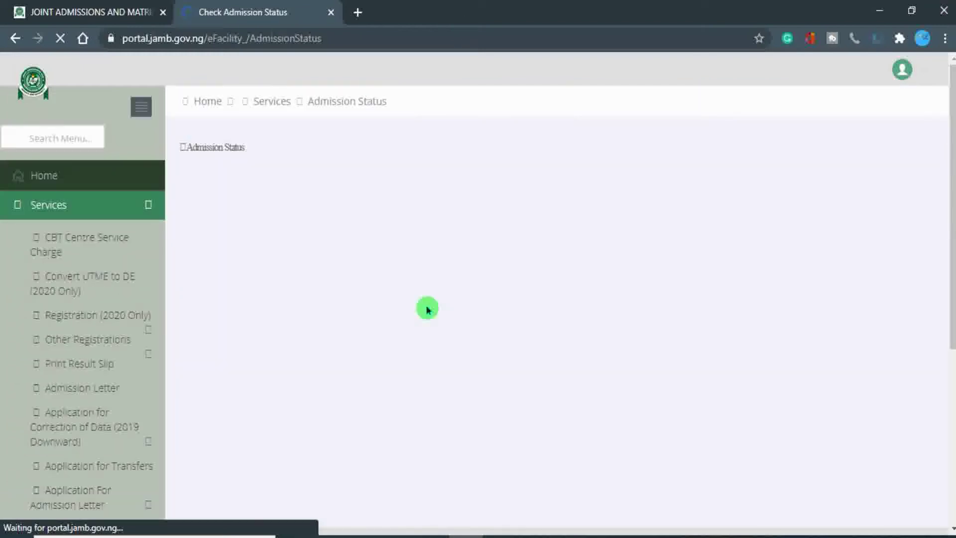
left_click(327, 211)
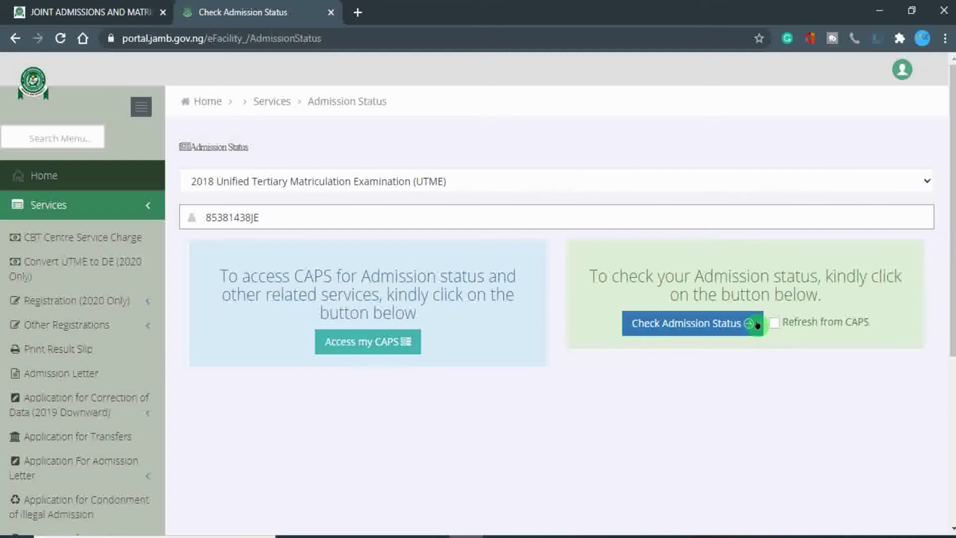
left_click(369, 344)
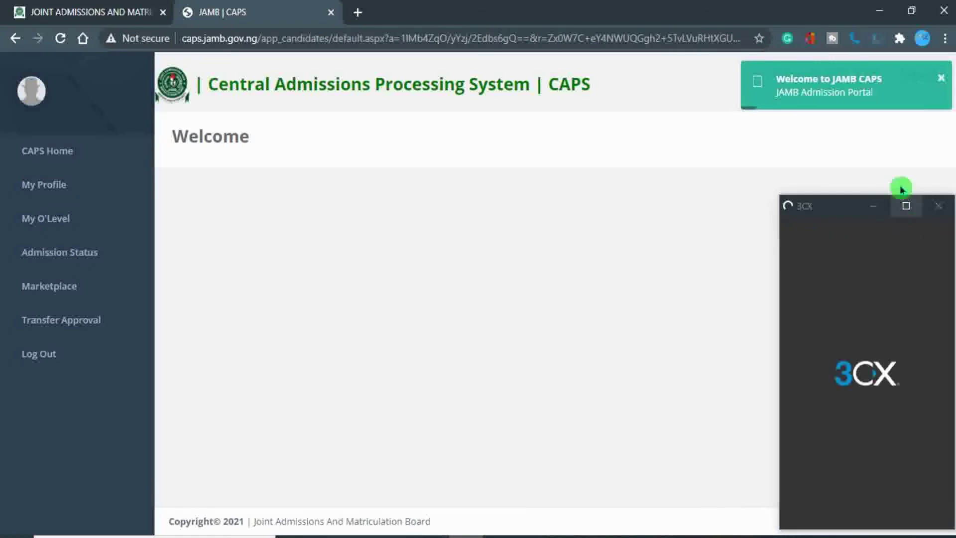
Dismiss the 3CX pop-up and view the CAPS admission status showing Pharmacy at Nsukka accepted.
left_click(873, 213)
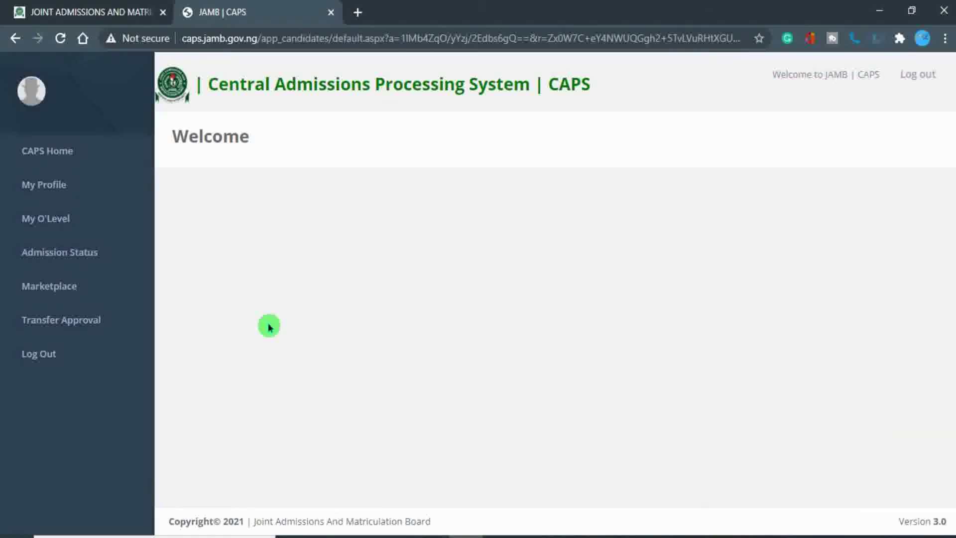
left_click(58, 258)
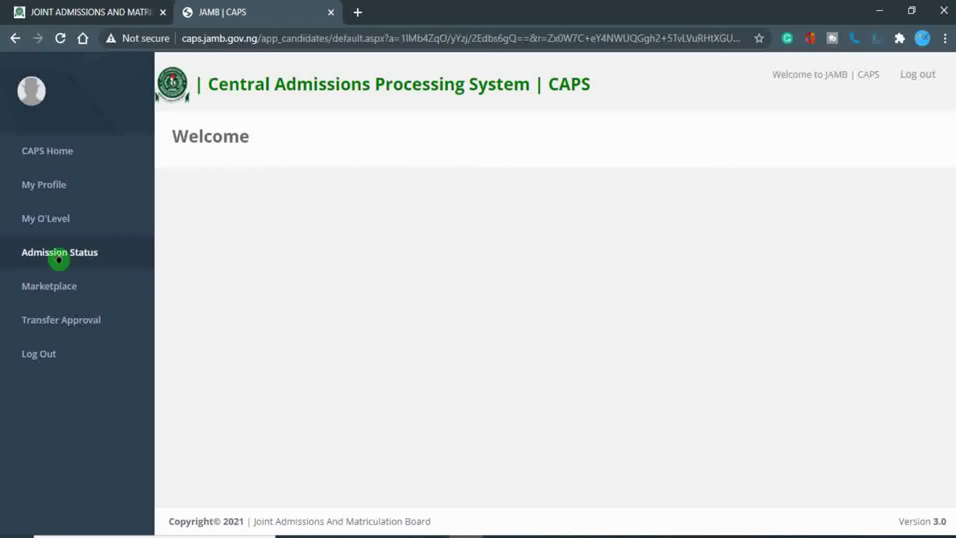
left_click(97, 256)
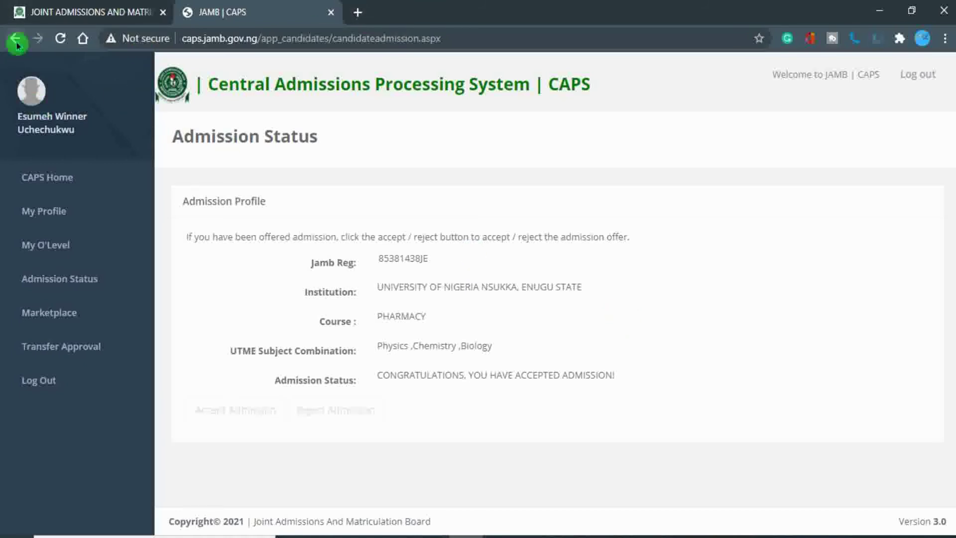
left_click(358, 12)
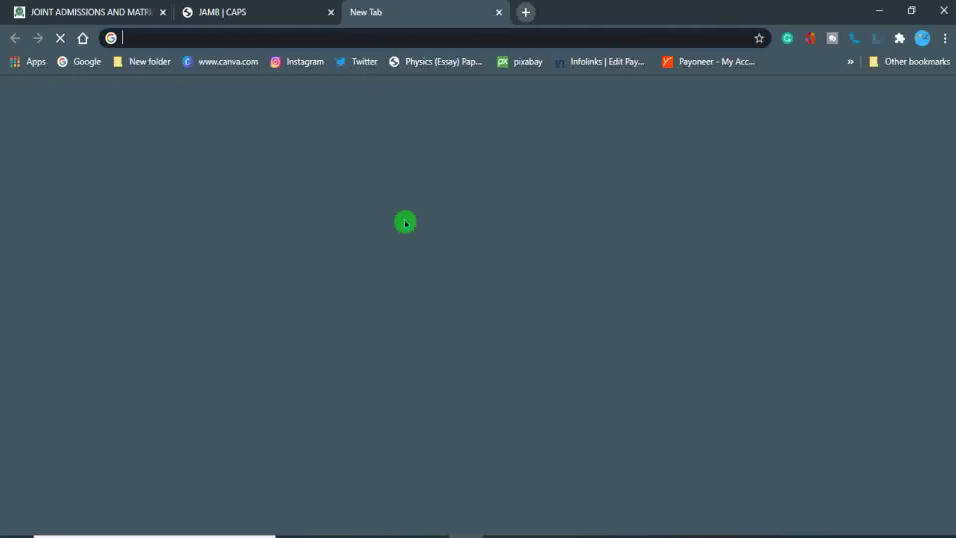
Rerun the 'jamb matriculation' Google search and open JAMB's Matriculation List result.
left_click(312, 43)
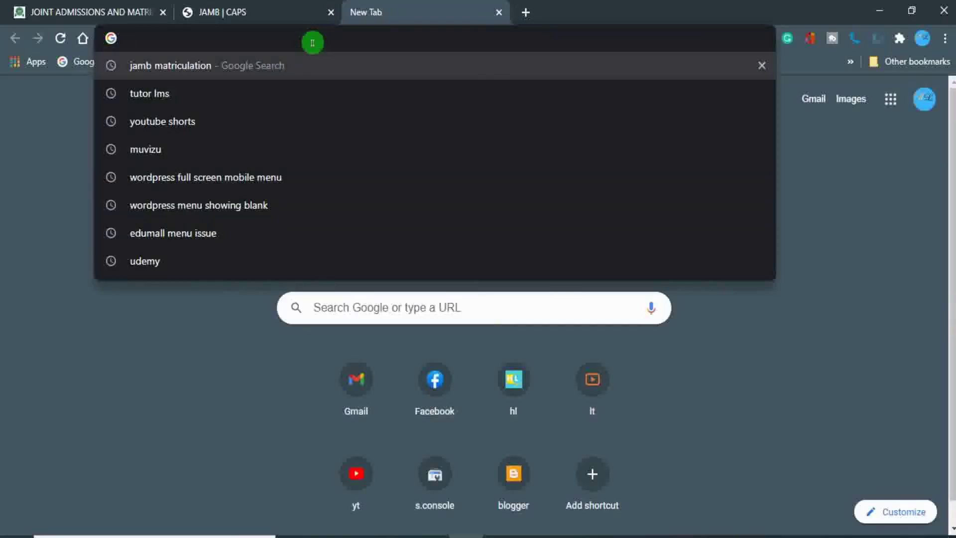
left_click(207, 67)
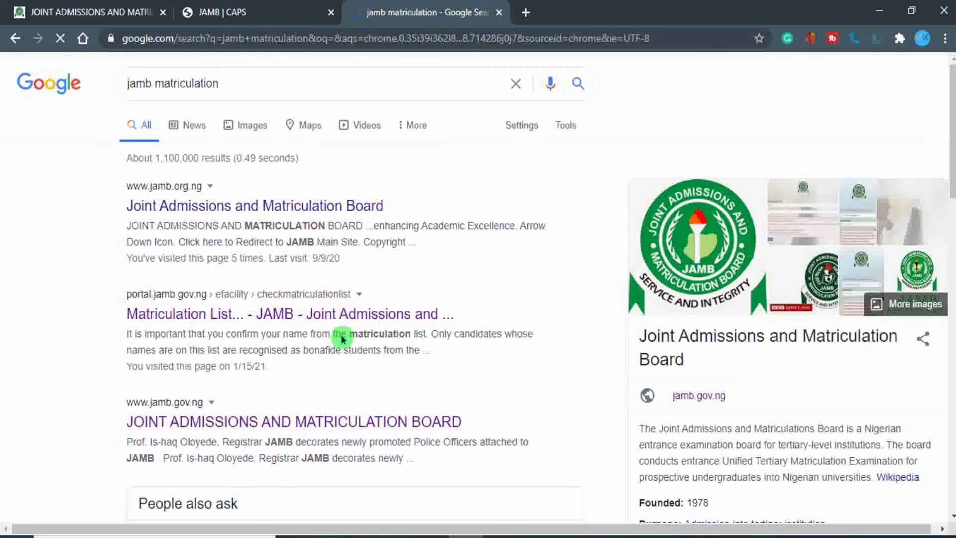
scroll(319, 333, "down", 1)
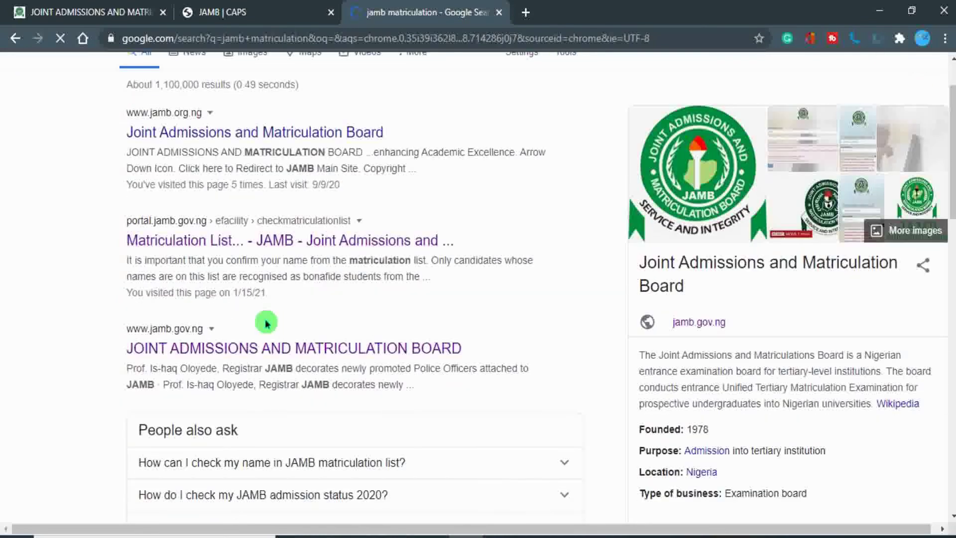
left_click(188, 240)
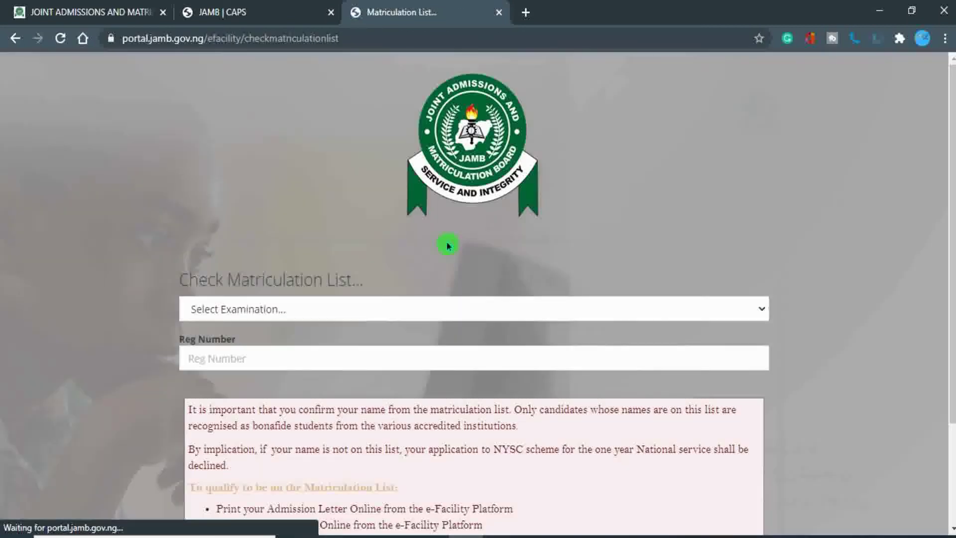
Fetch matriculation details for the 2018 UTME using the saved registration number.
scroll(446, 240, "down", 1)
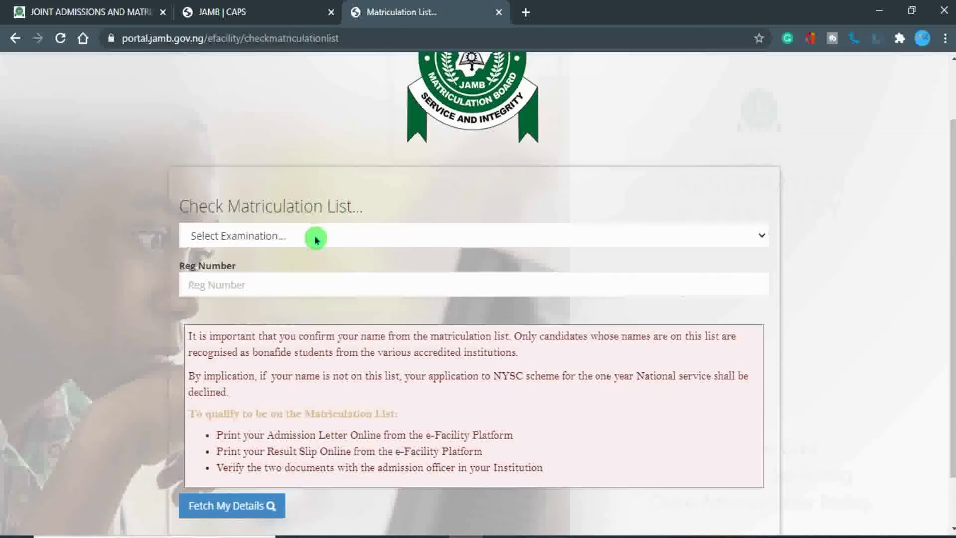
left_click(315, 238)
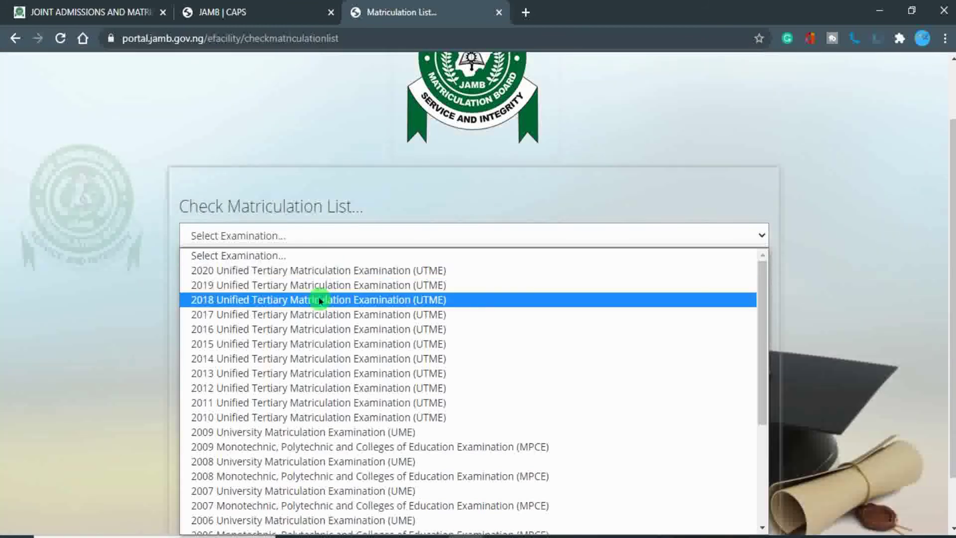
left_click(319, 299)
left_click(258, 281)
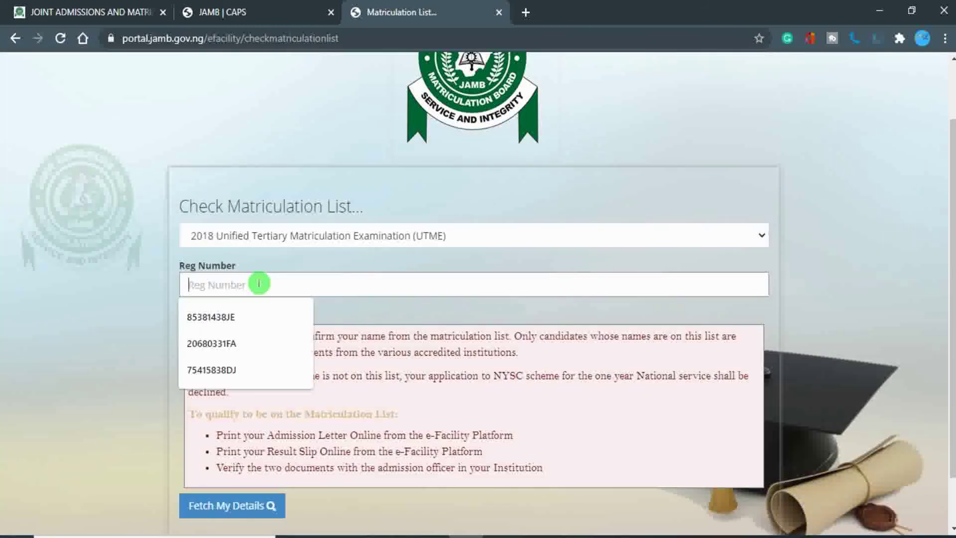
left_click(227, 320)
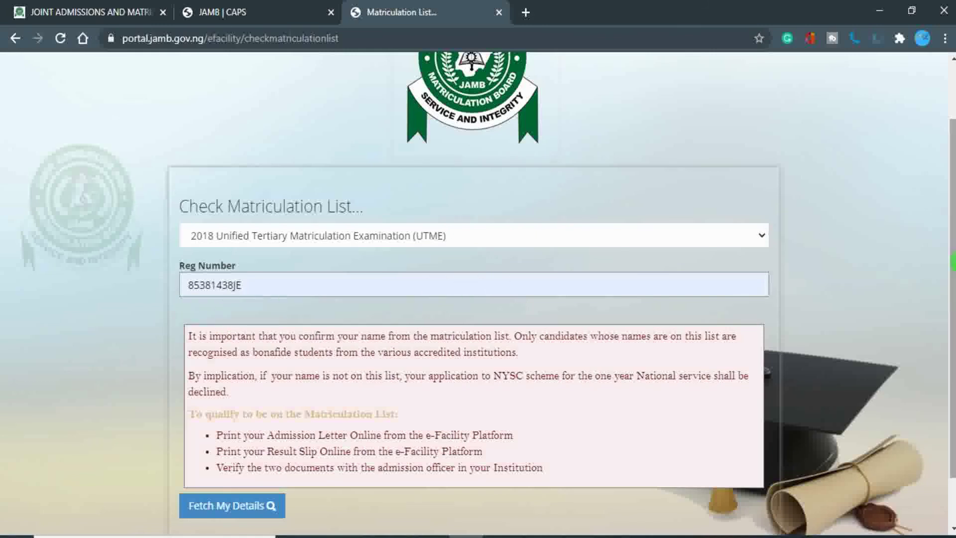
left_click_drag(950, 273, 751, 320)
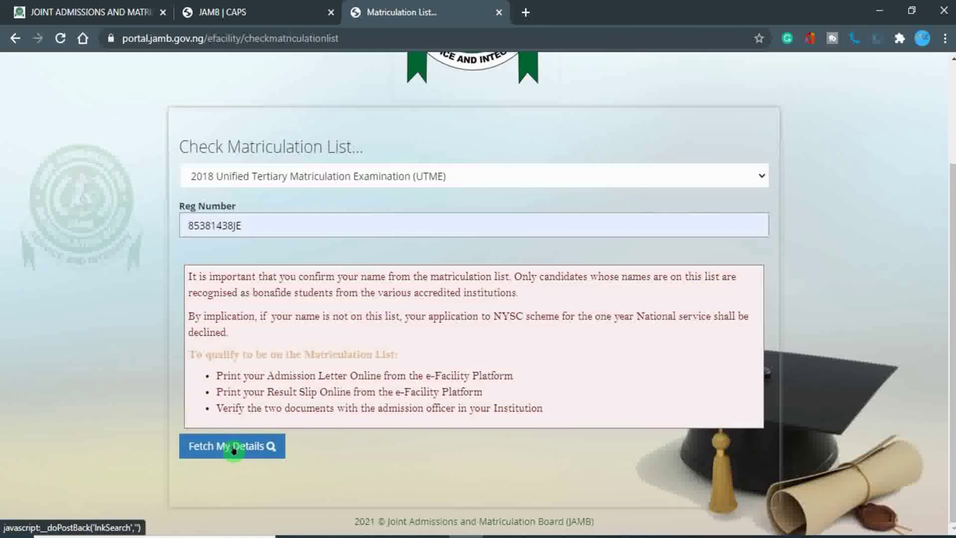
left_click(223, 448)
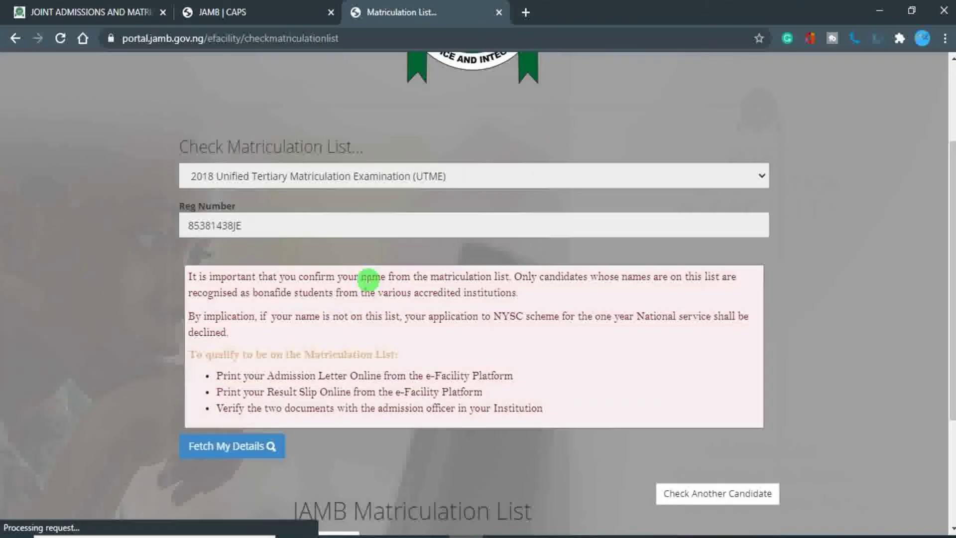
Confirm the congratulations status shows the candidate listed for Pharmacy at University of Nigeria Nsukka.
scroll(348, 323, "down", 3)
scroll(318, 362, "down", 1)
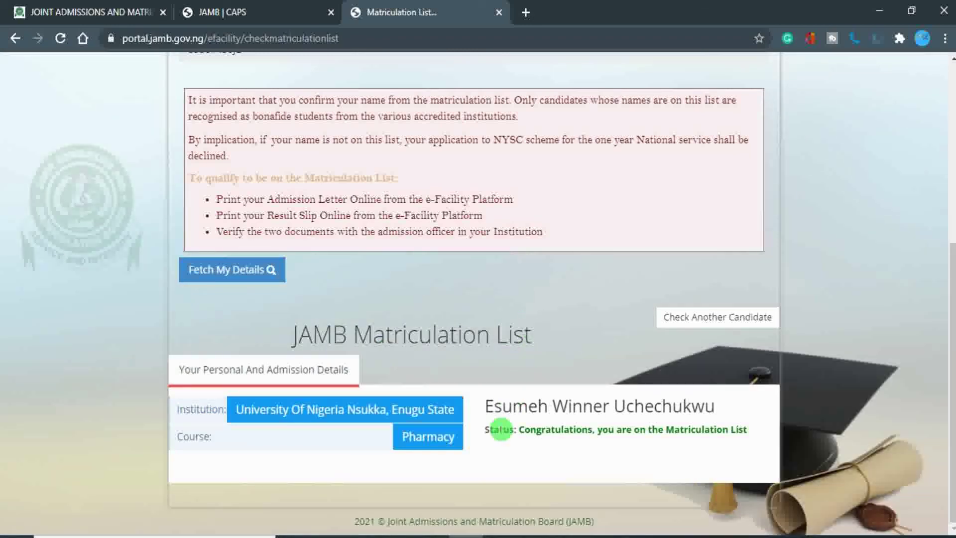
left_click_drag(488, 429, 710, 461)
left_click(710, 461)
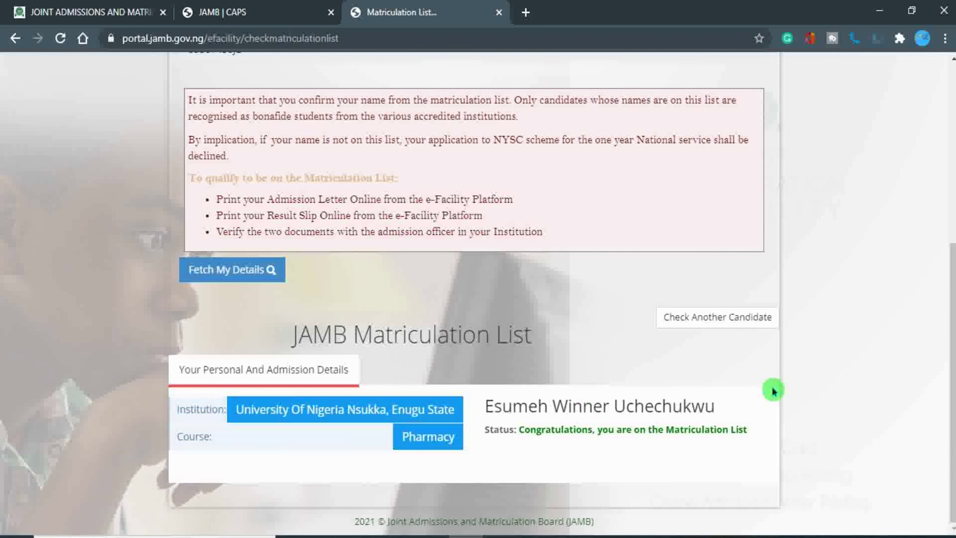
scroll(769, 393, "up", 2)
left_click(249, 5)
left_click(433, 11)
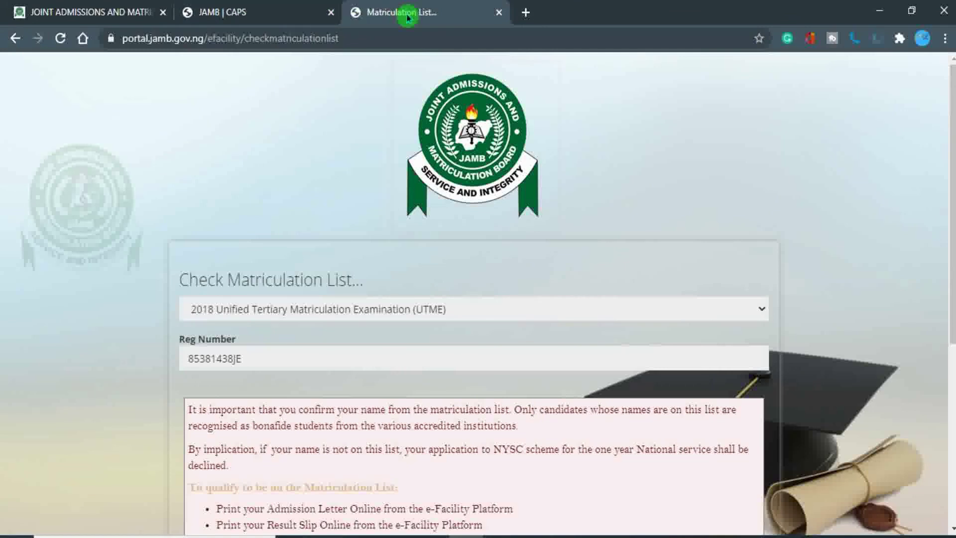
left_click(248, 12)
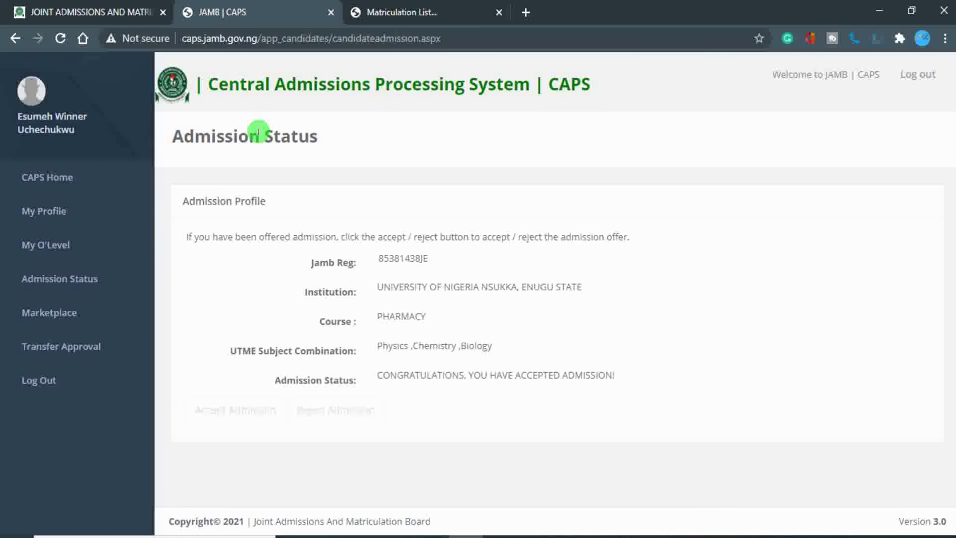
left_click(405, 10)
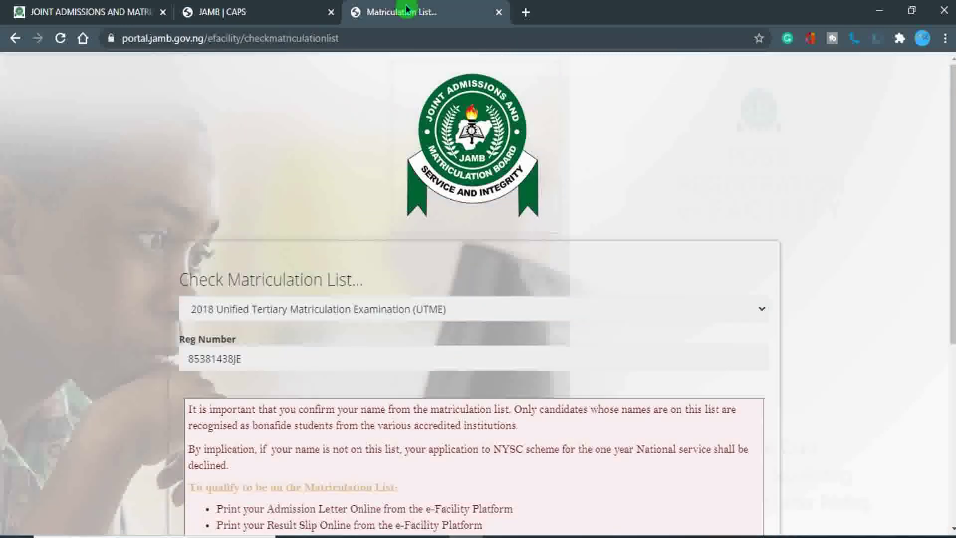
scroll(438, 323, "down", 3)
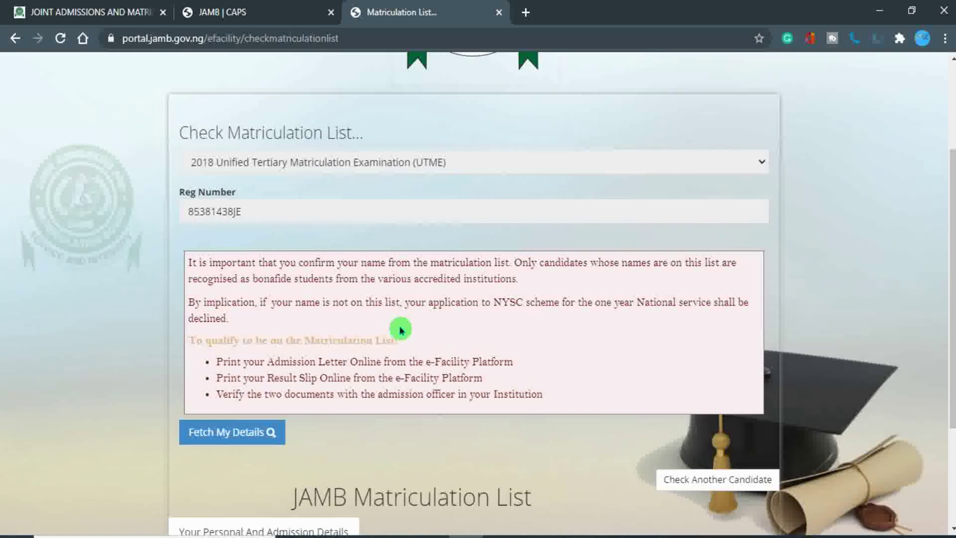
scroll(429, 364, "up", 1)
scroll(374, 374, "down", 4)
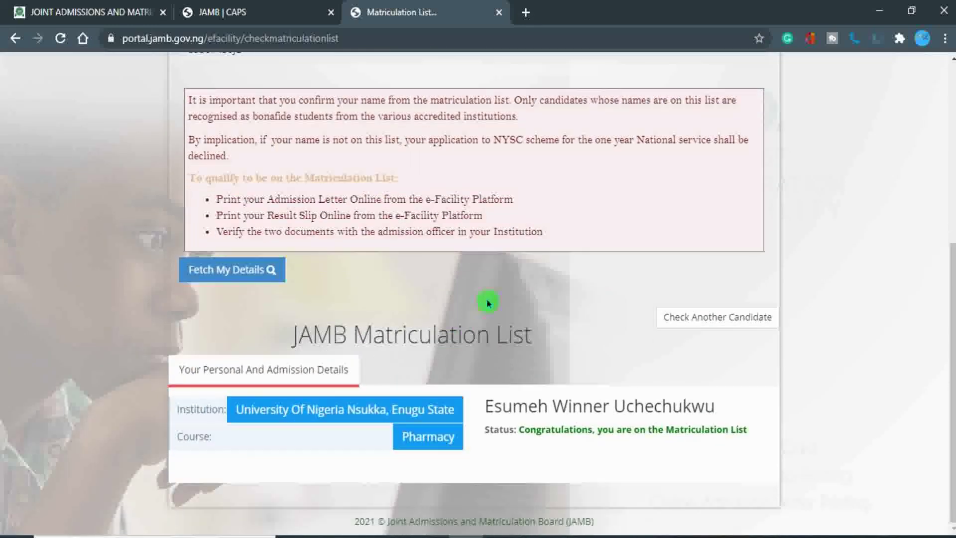